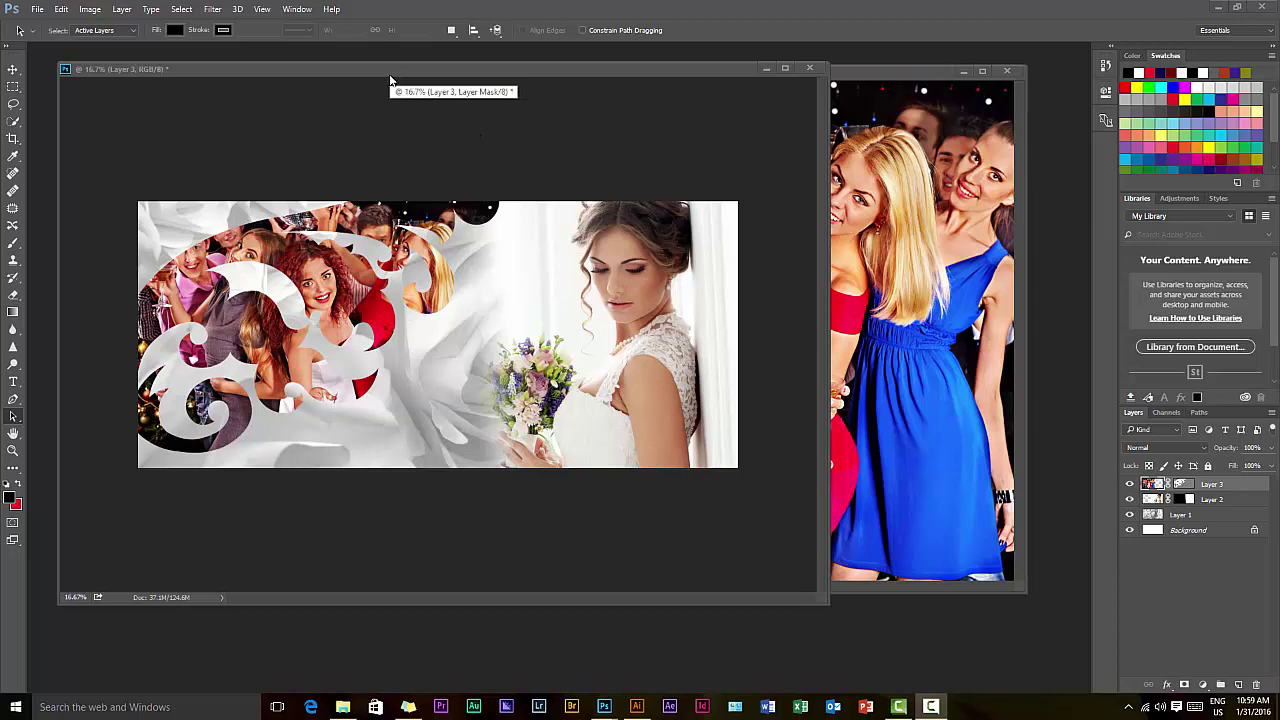
Delete all the layers above the Background from the collage document so that only the white canvas remains
drag(396, 66, 538, 77)
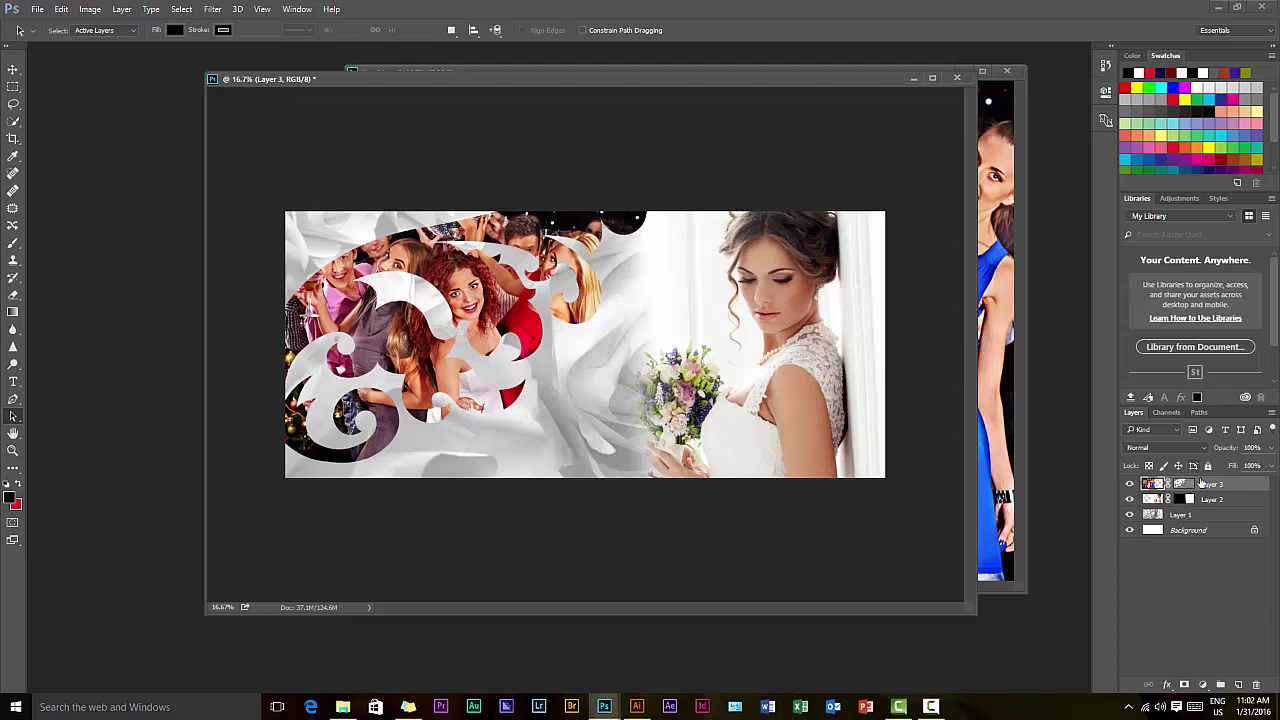
key(Delete)
drag(1212, 486, 1256, 684)
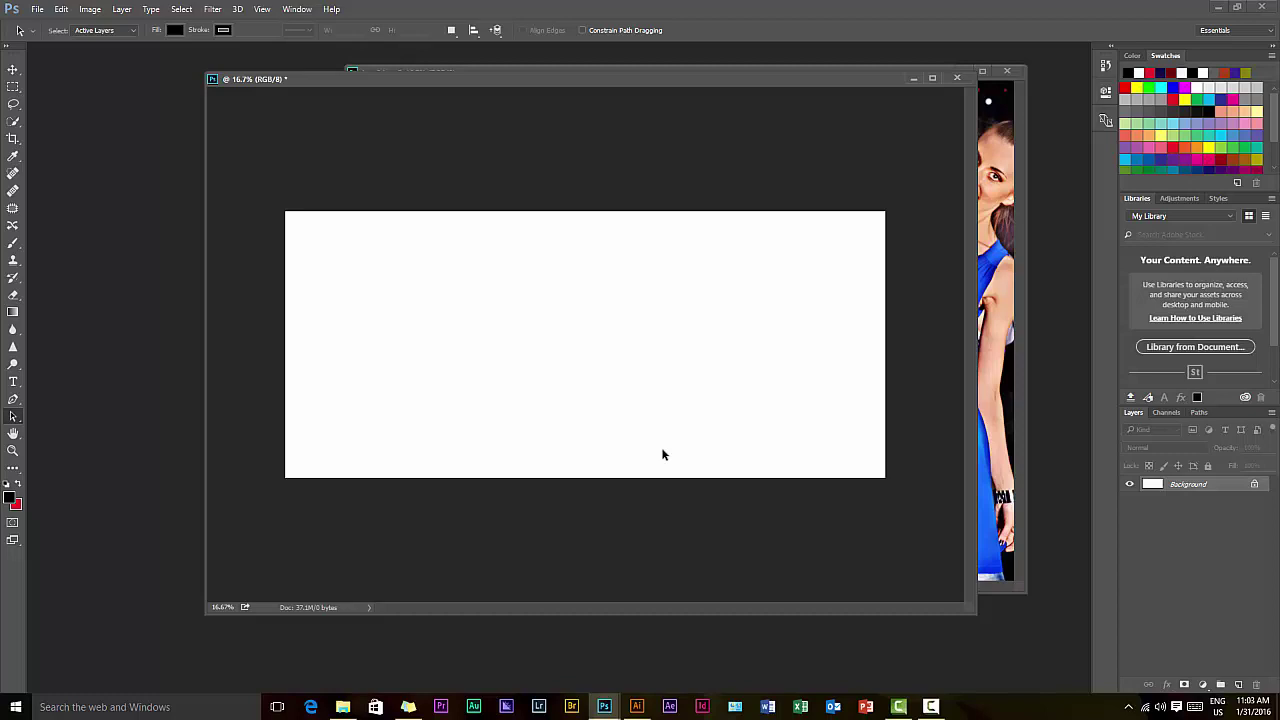
Switch to Illustrator, open the Florid Vector Pack symbol library and place it beside the artboard
click(637, 706)
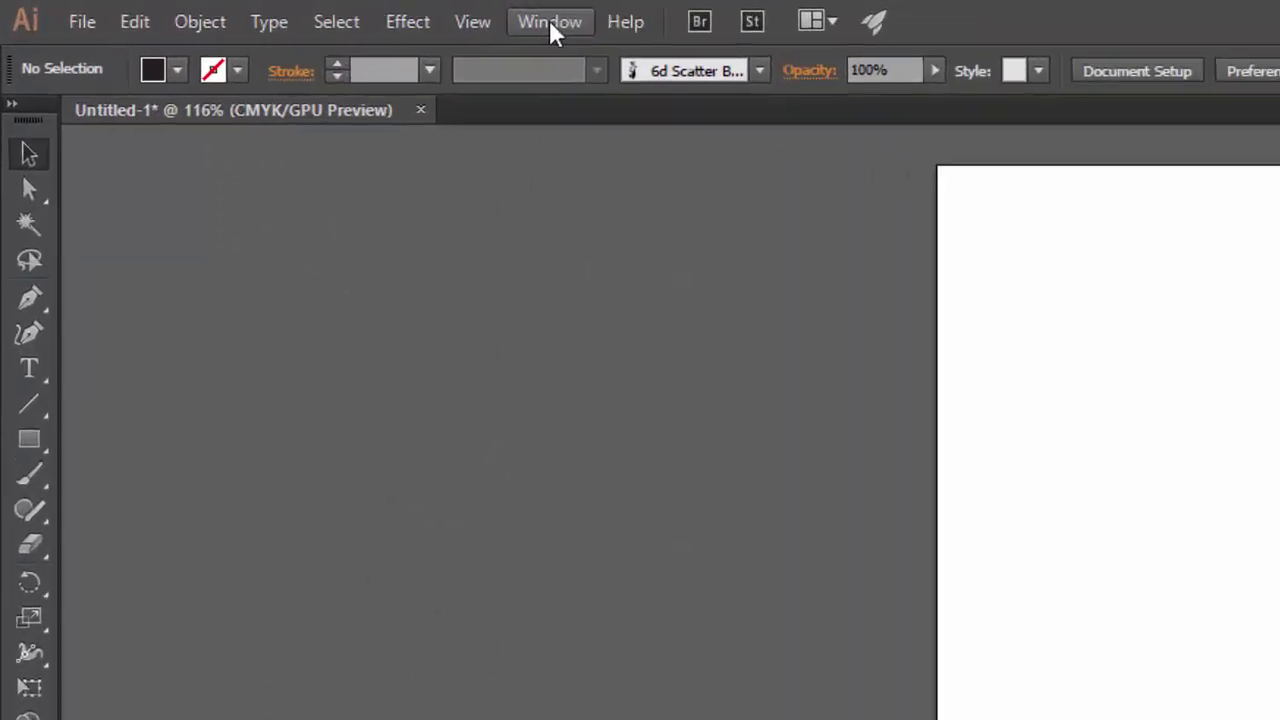
click(549, 20)
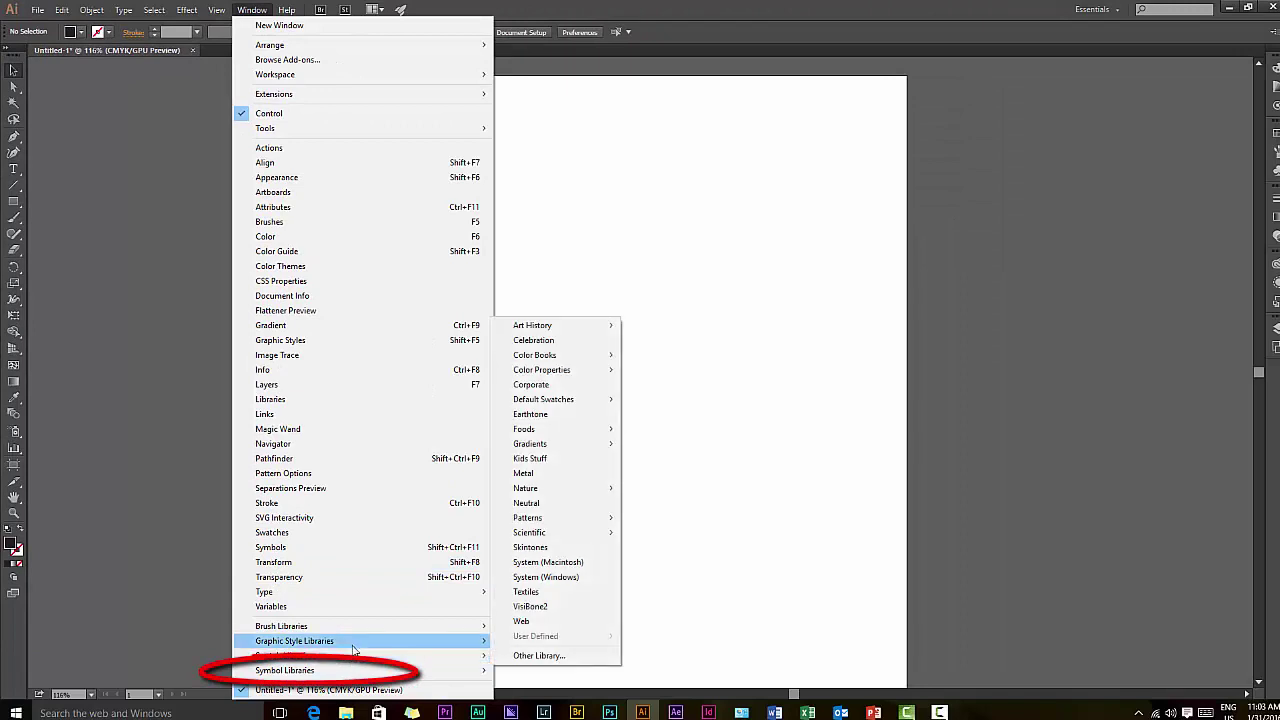
mouse_move(358, 674)
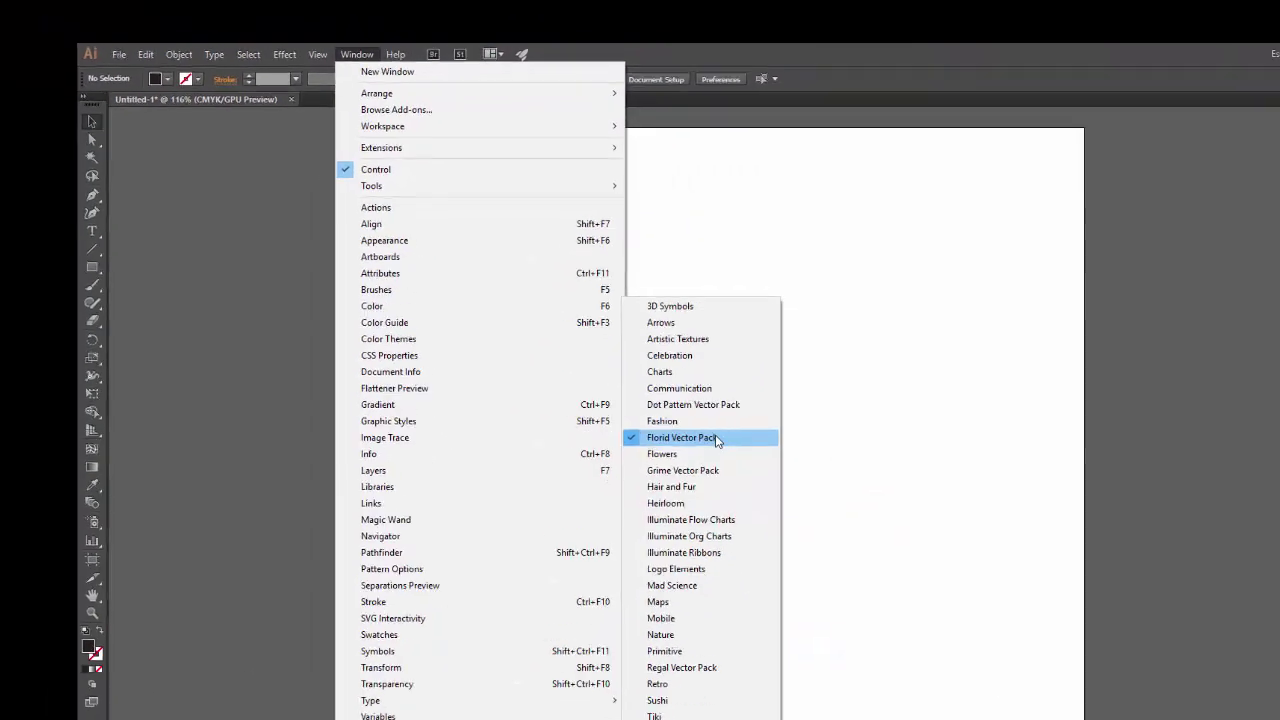
click(800, 502)
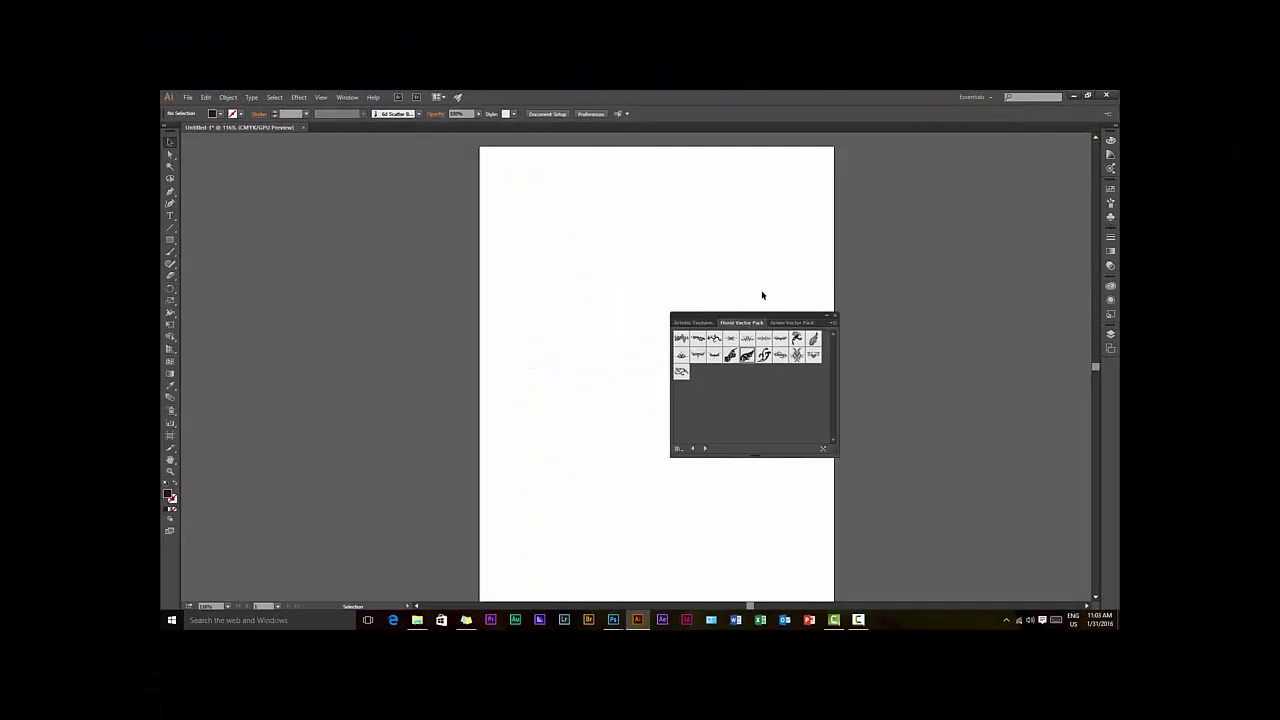
drag(787, 318, 948, 254)
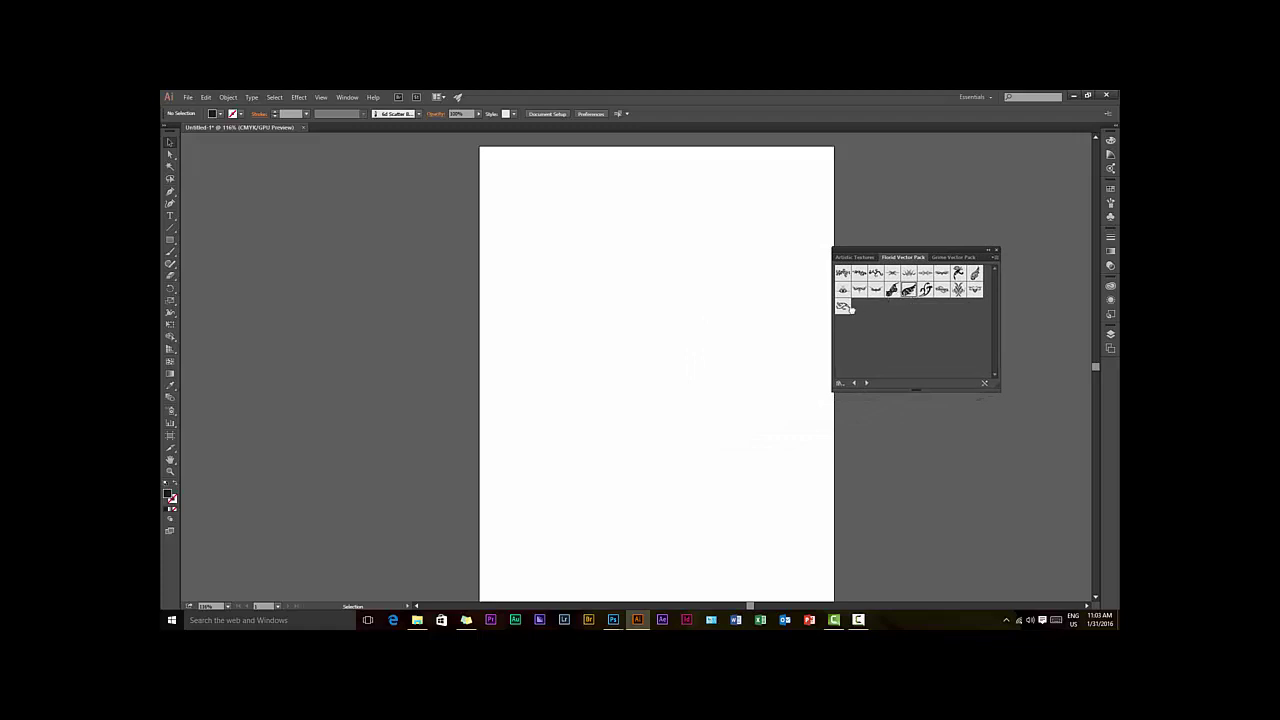
Place the wing-shaped ornament, Florid Vector Pack 14, in the middle of the artboard and break its symbol link
drag(848, 308, 655, 325)
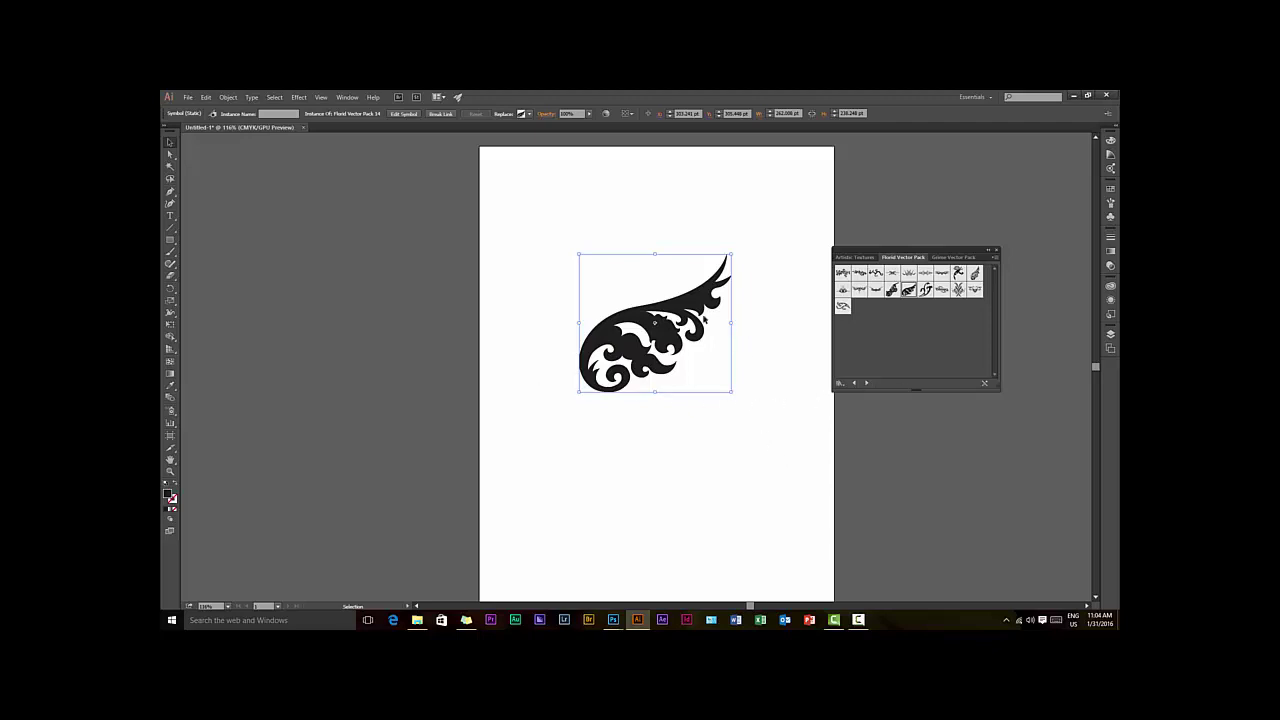
click(444, 115)
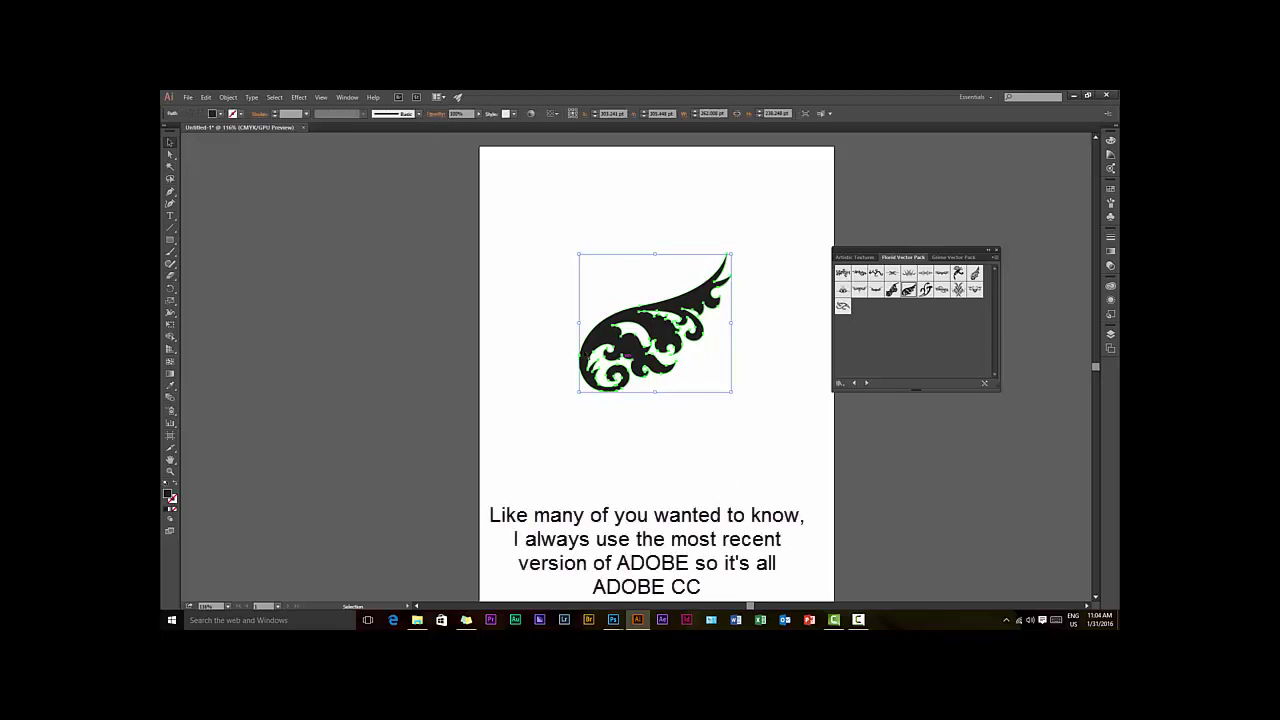
Try to stretch the ornament's pointed tip upward by moving its anchor point, and undo the move
click(171, 155)
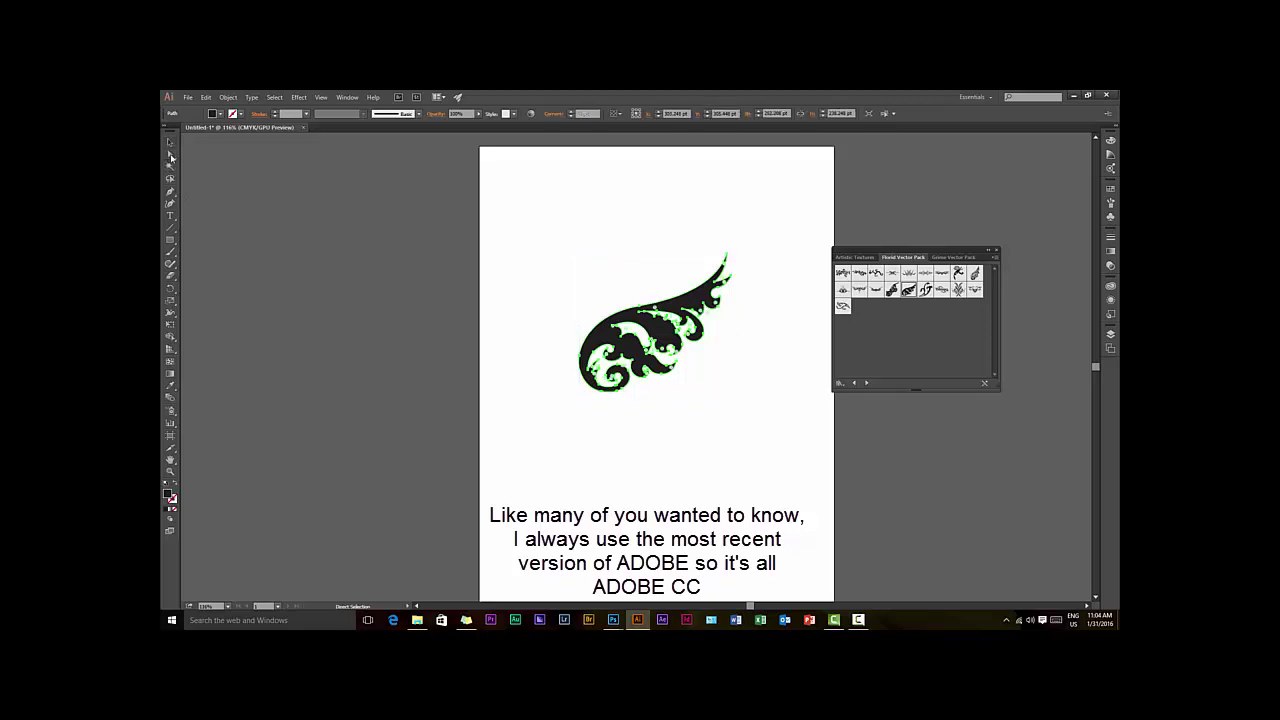
click(224, 156)
click(728, 257)
drag(728, 257, 718, 198)
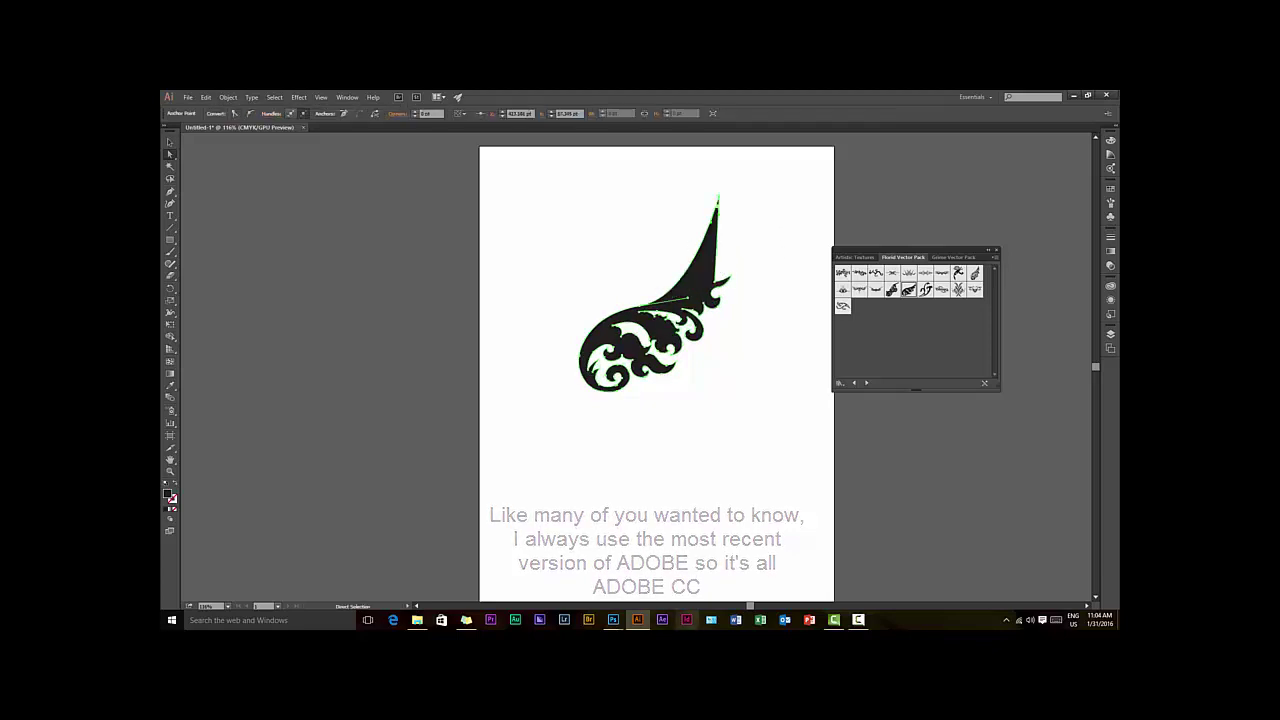
key(ctrl+z)
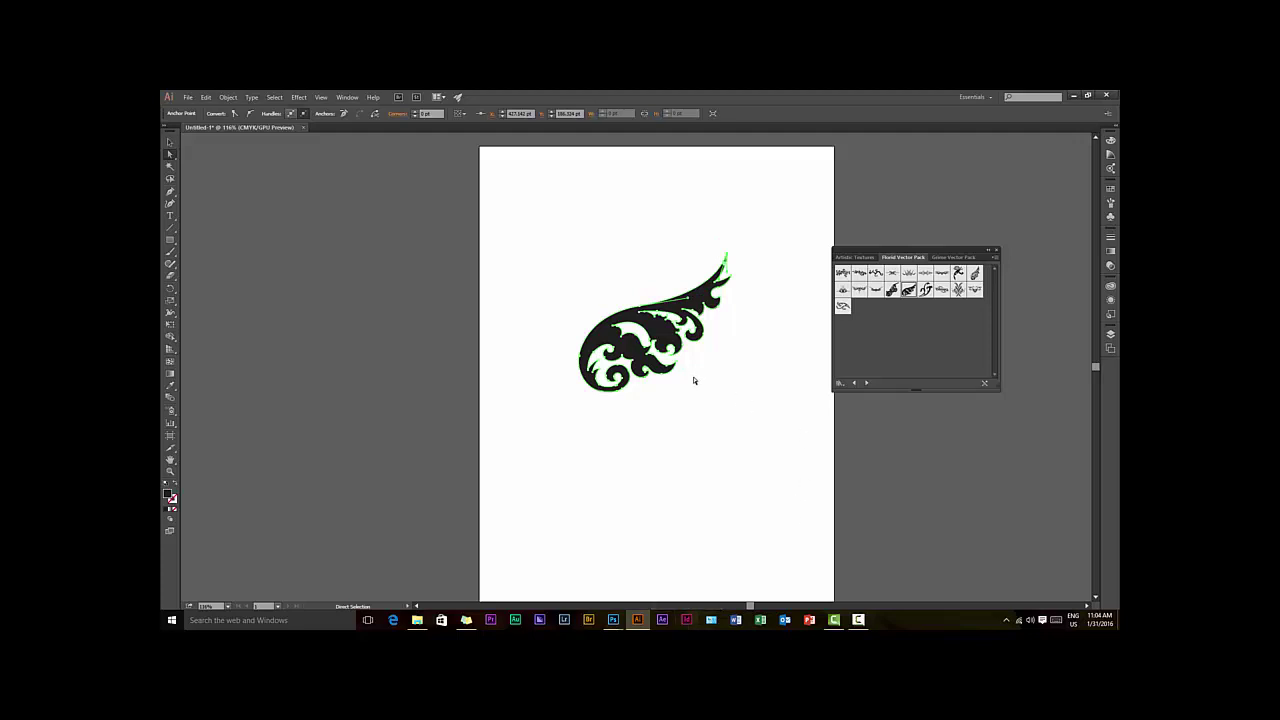
Copy the whole ornament, switch to Photoshop and paste it into the blank document as a path
key(ctrl+a)
key(v)
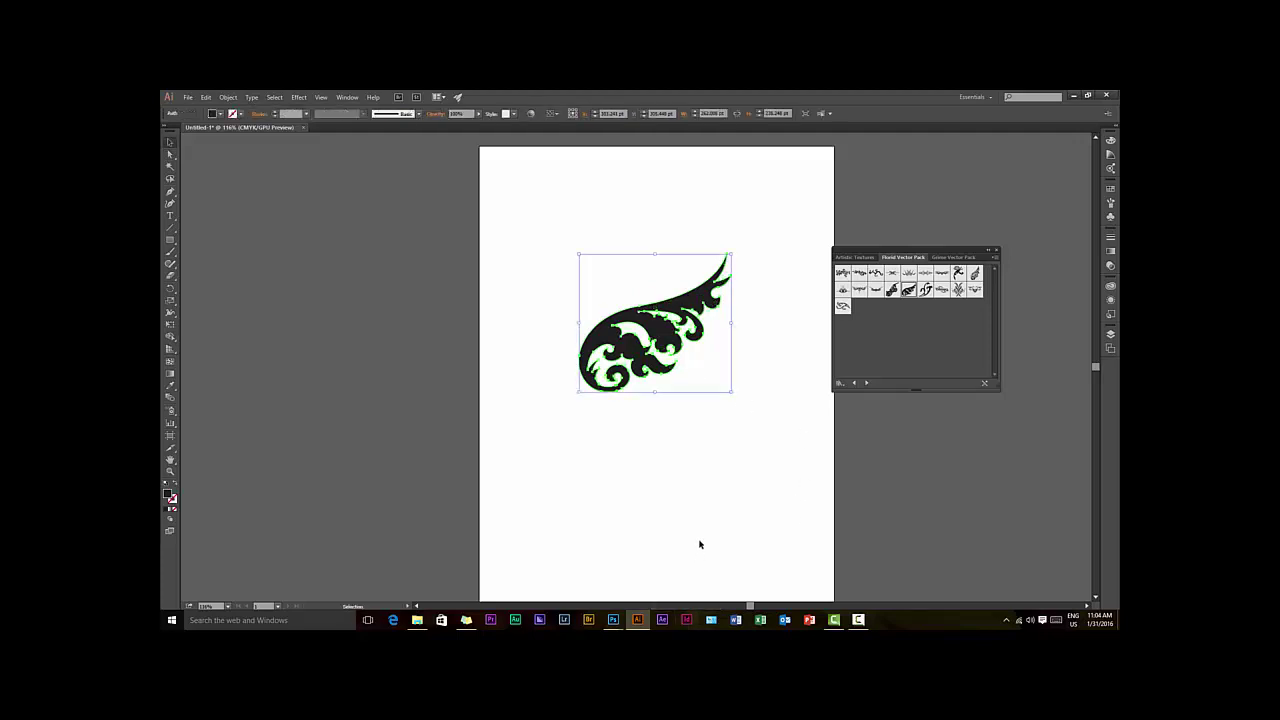
click(205, 97)
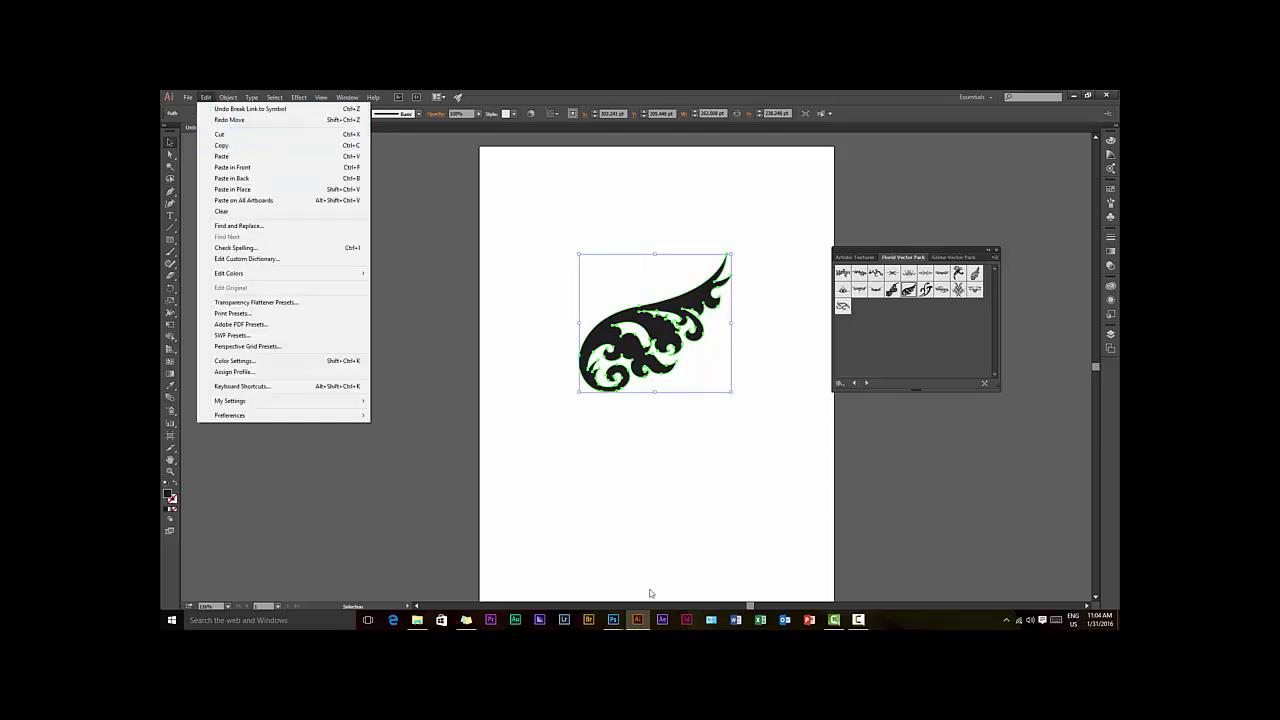
click(613, 620)
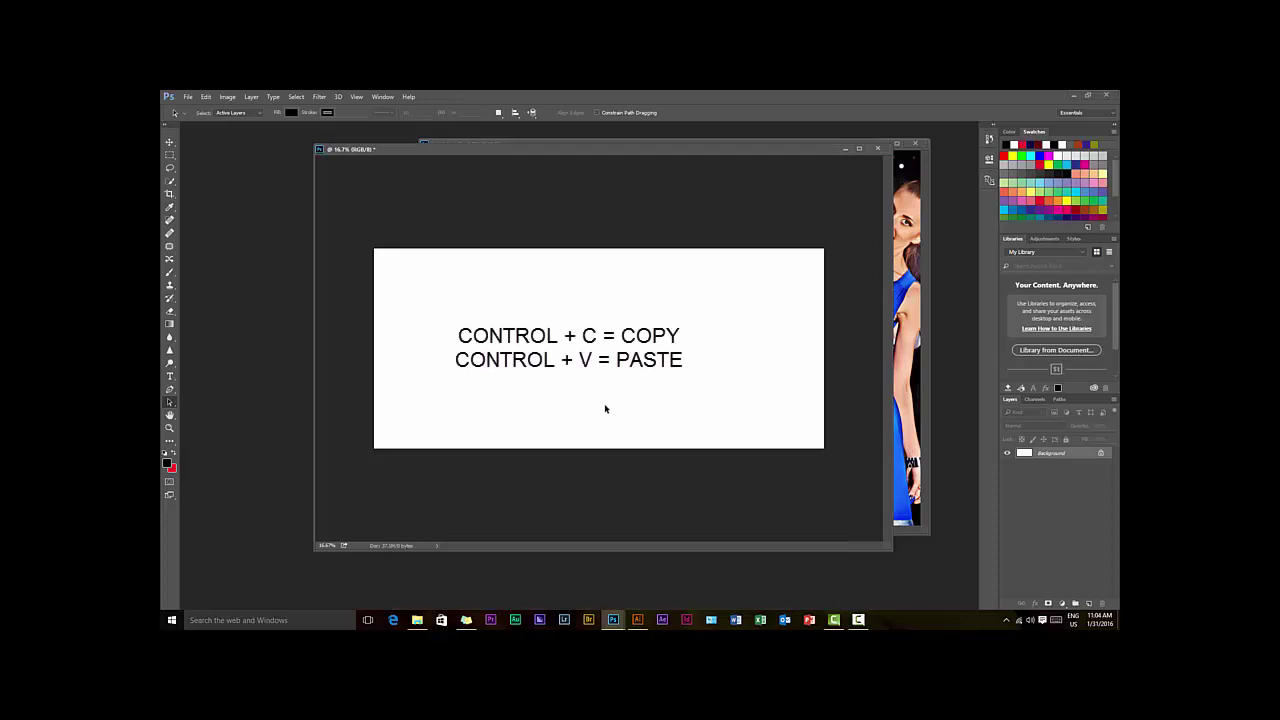
key(ctrl+v)
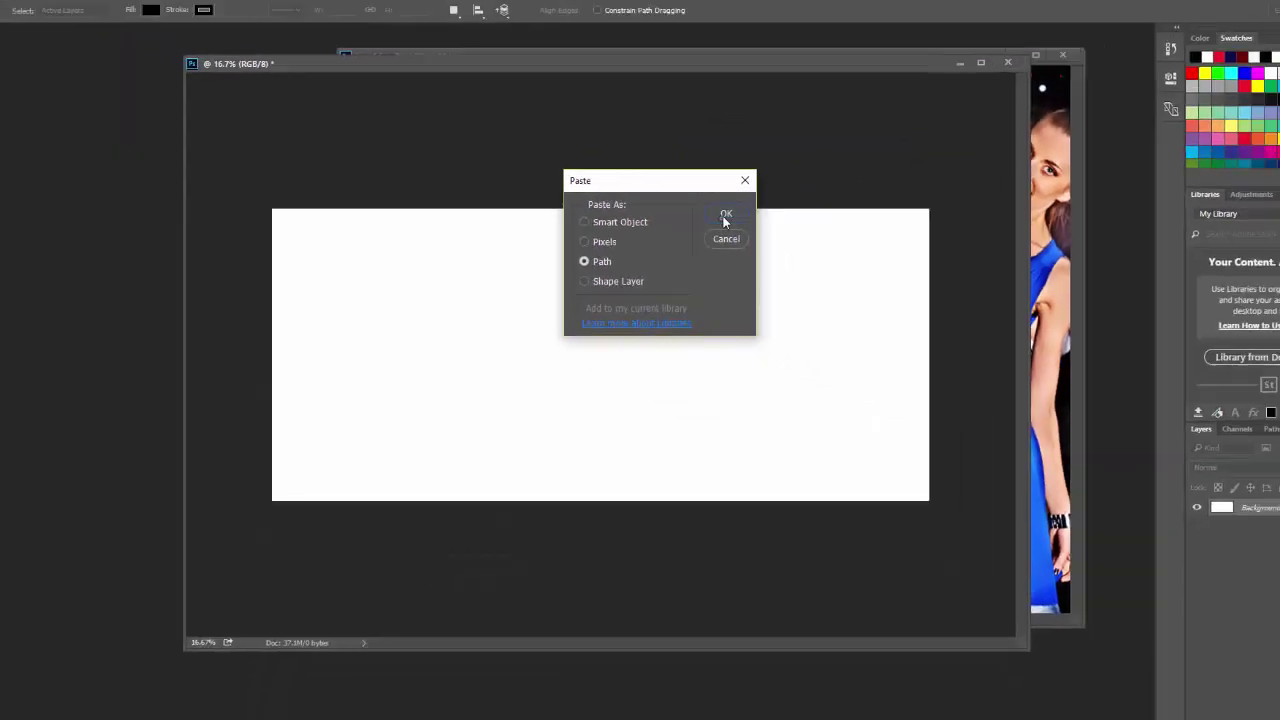
click(960, 194)
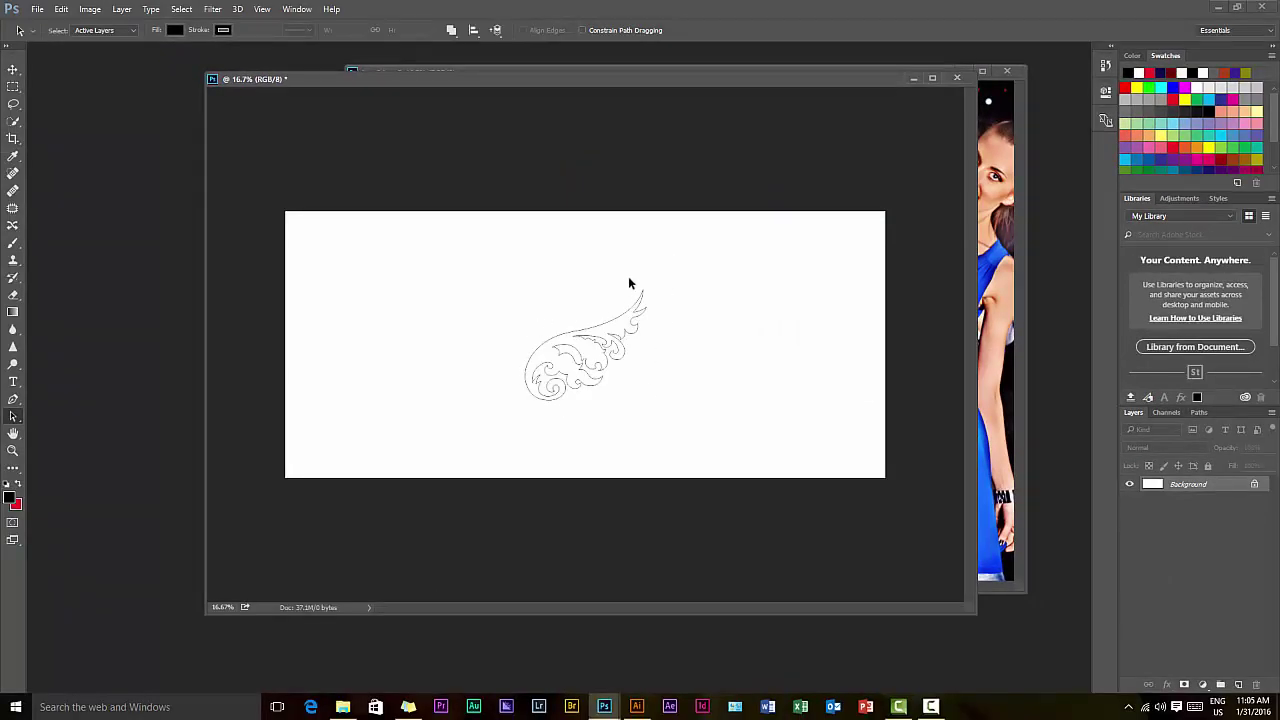
Delete the Work Path from the document's paths and deselect the remaining Path 1
click(1198, 413)
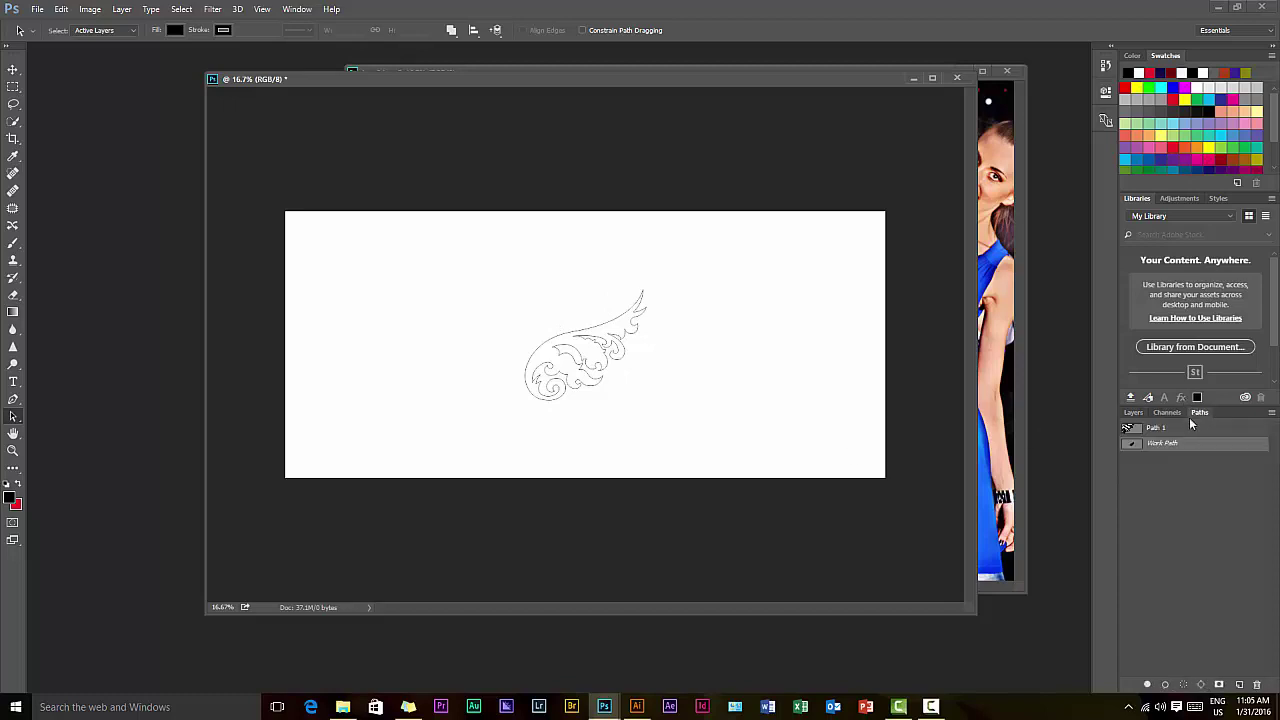
drag(1190, 442, 1257, 684)
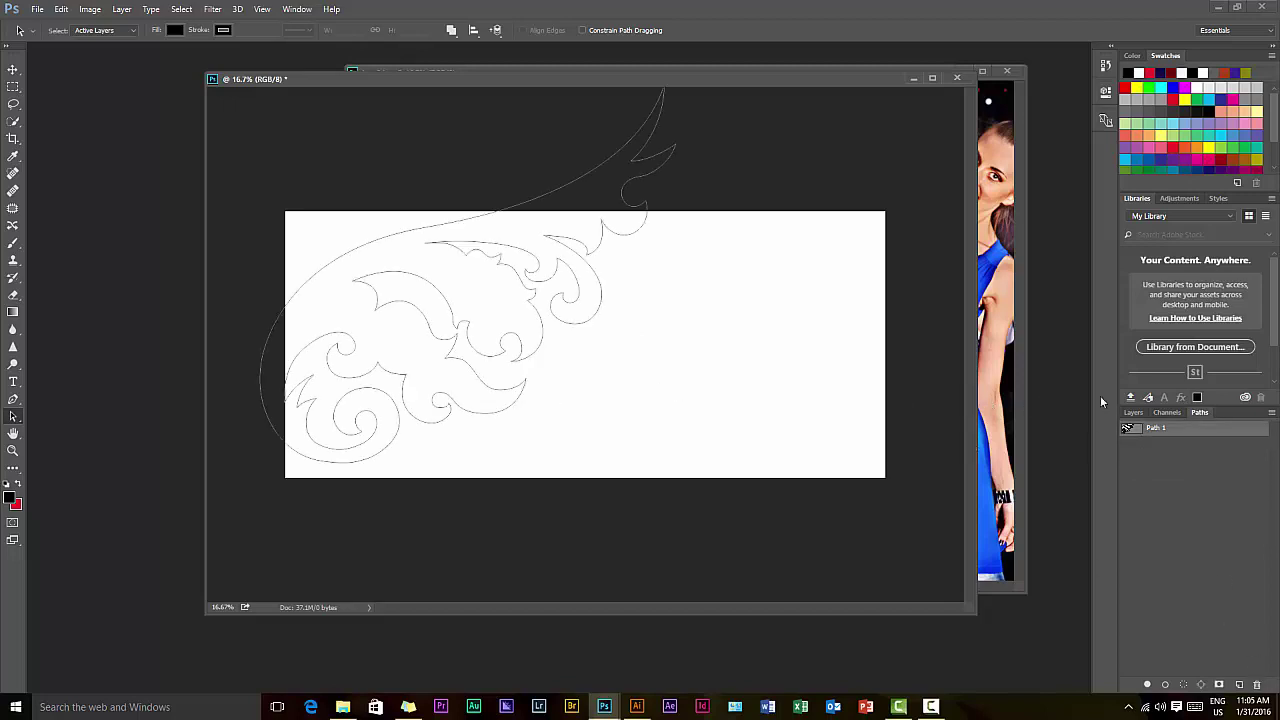
key(Escape)
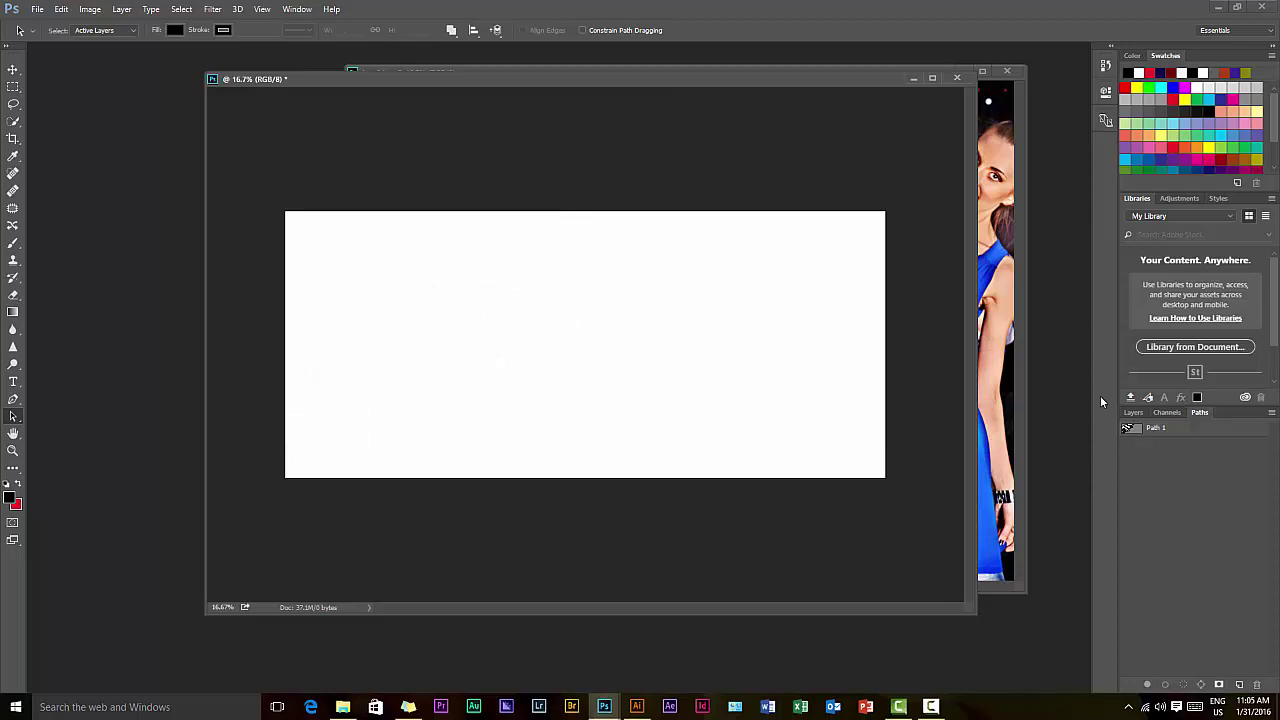
Show Path 1, move the ornament outline toward the canvas centre and scale it down to fit inside the canvas
click(1150, 428)
drag(380, 243, 466, 318)
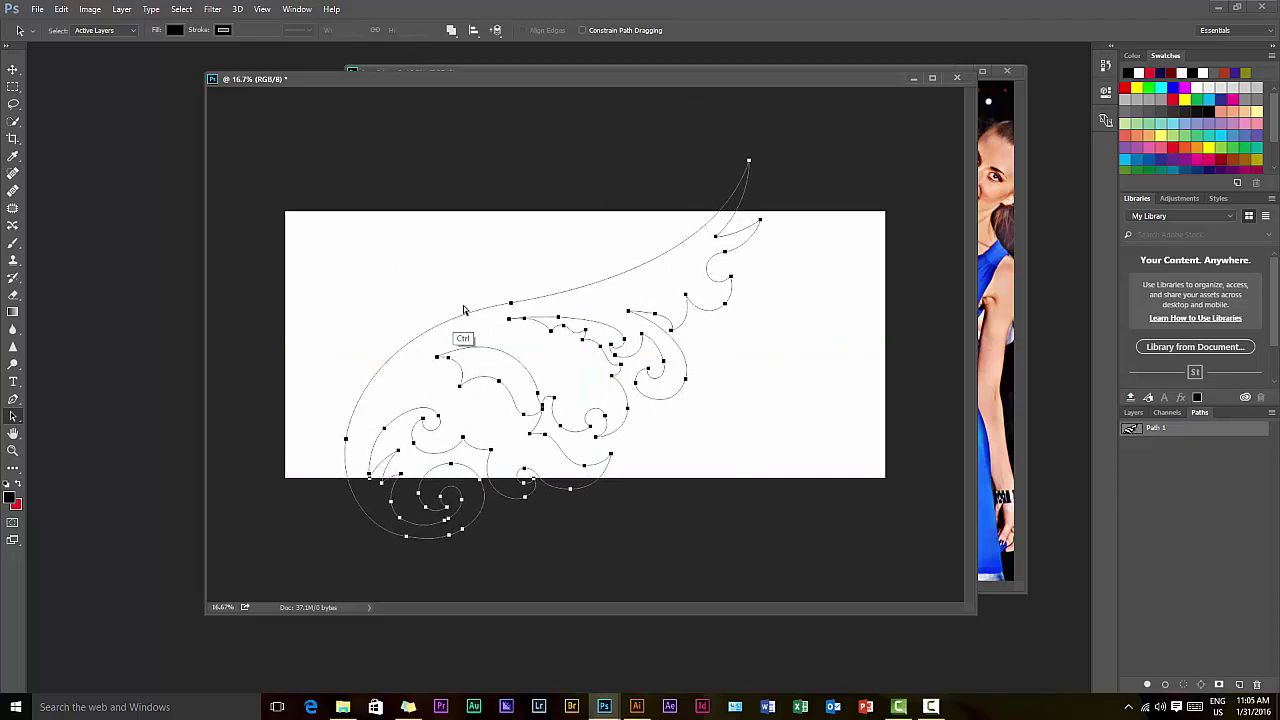
key(ctrl+t)
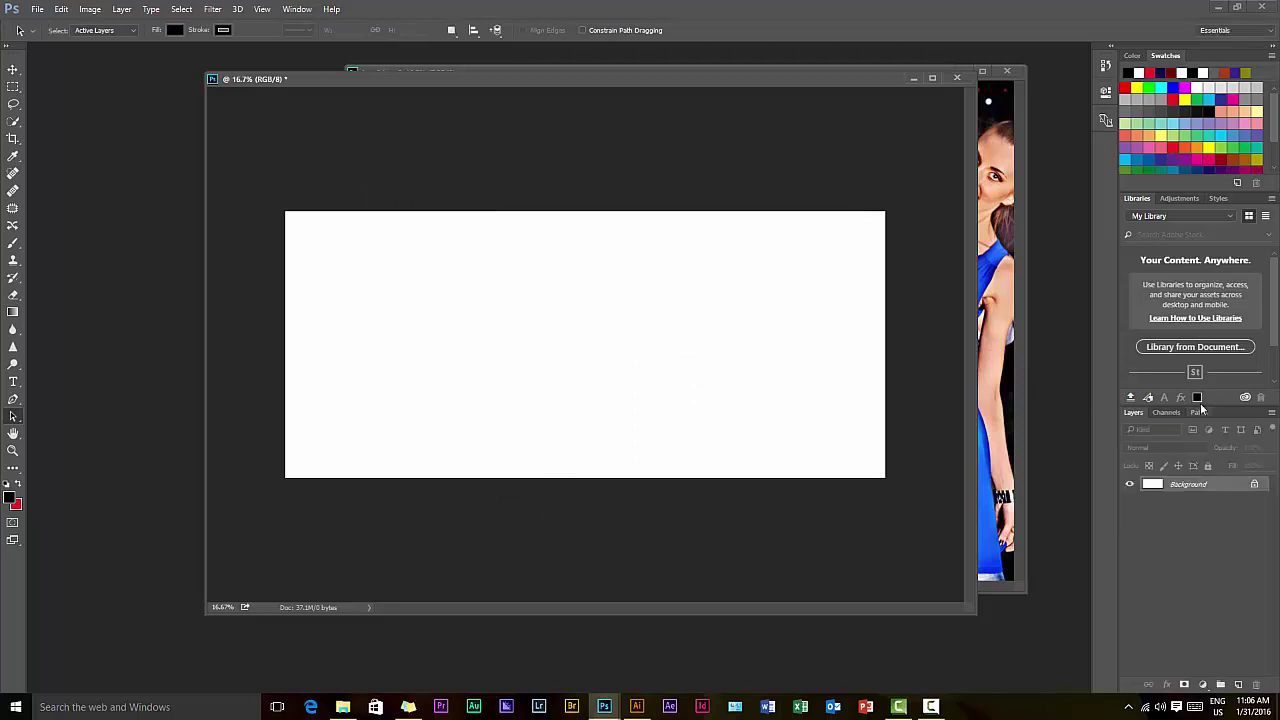
Display Path 1 again to check the saved outline, hide it and return to the layer list
click(1195, 412)
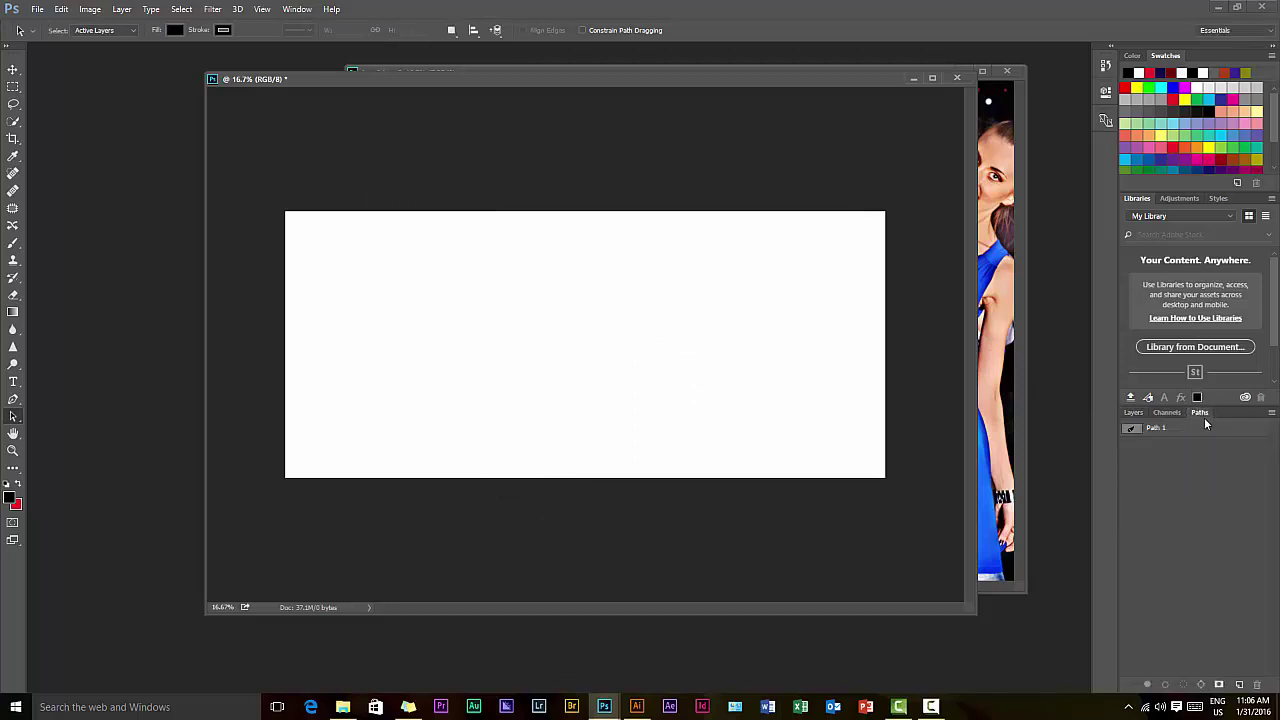
double_click(1205, 421)
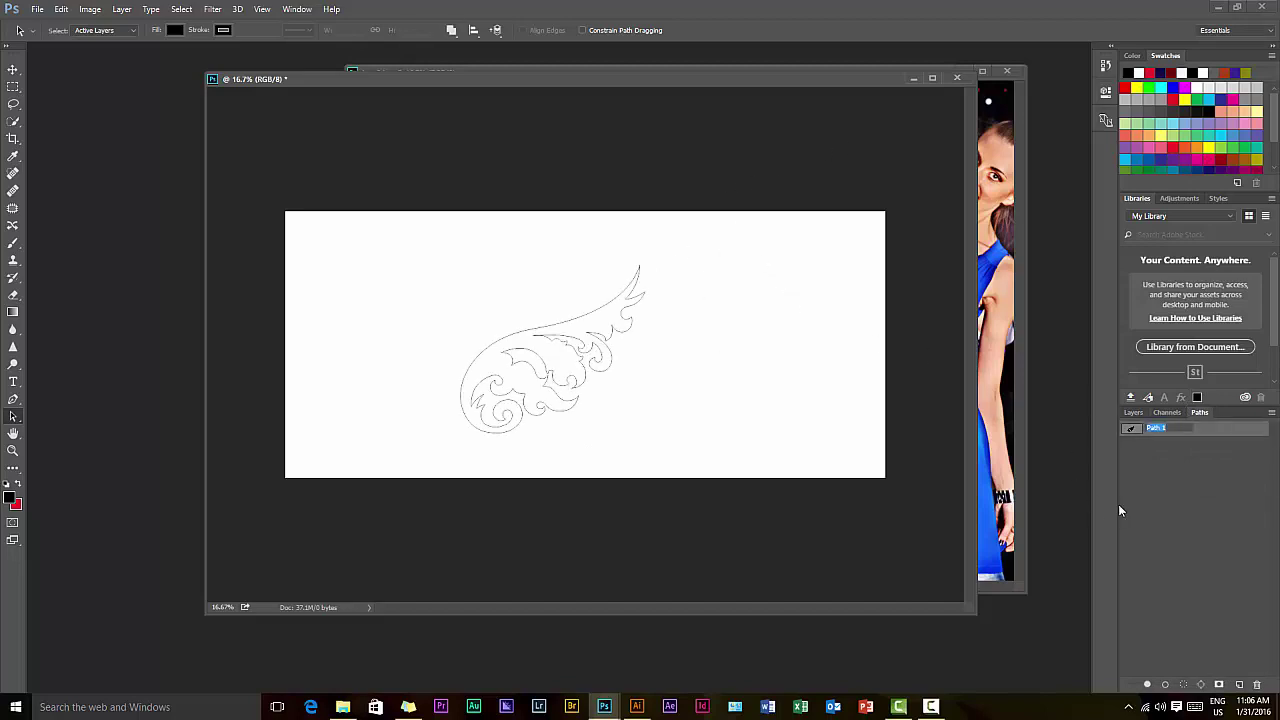
click(1208, 449)
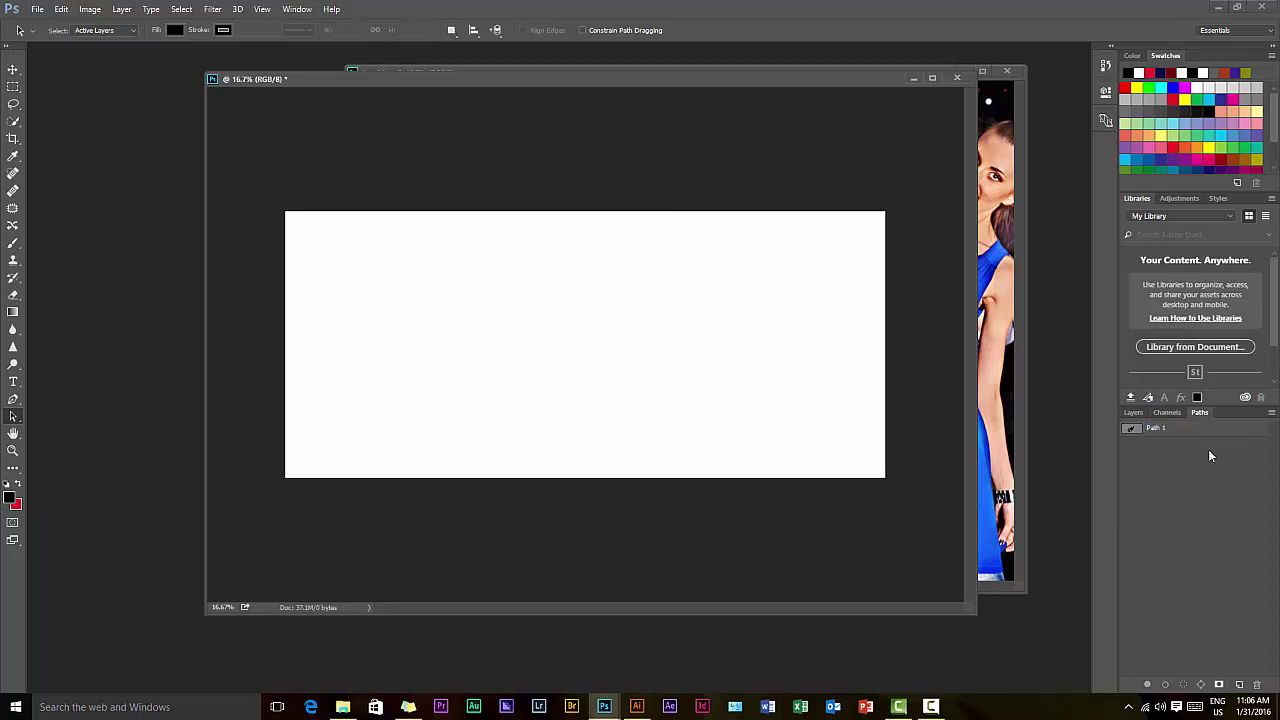
click(1132, 413)
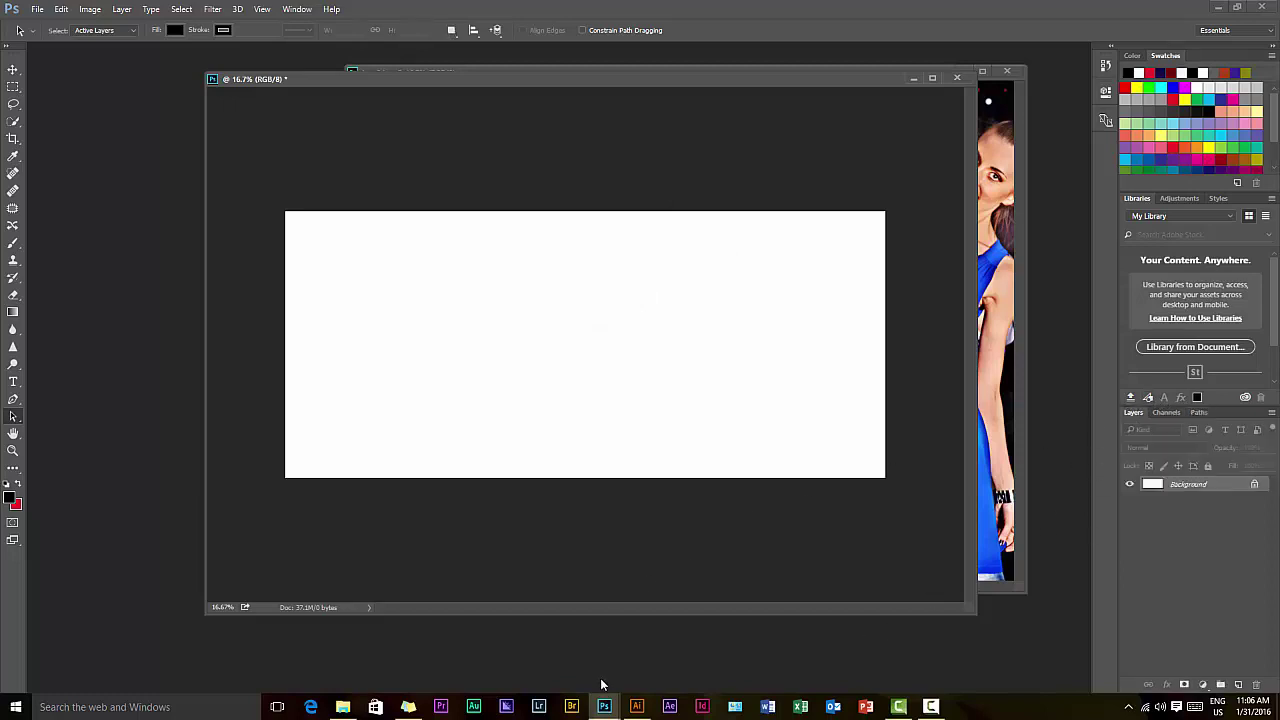
Copy the Roses.jpg image into the blank document, close Roses.jpg and position the roses to cover the whole canvas
click(602, 710)
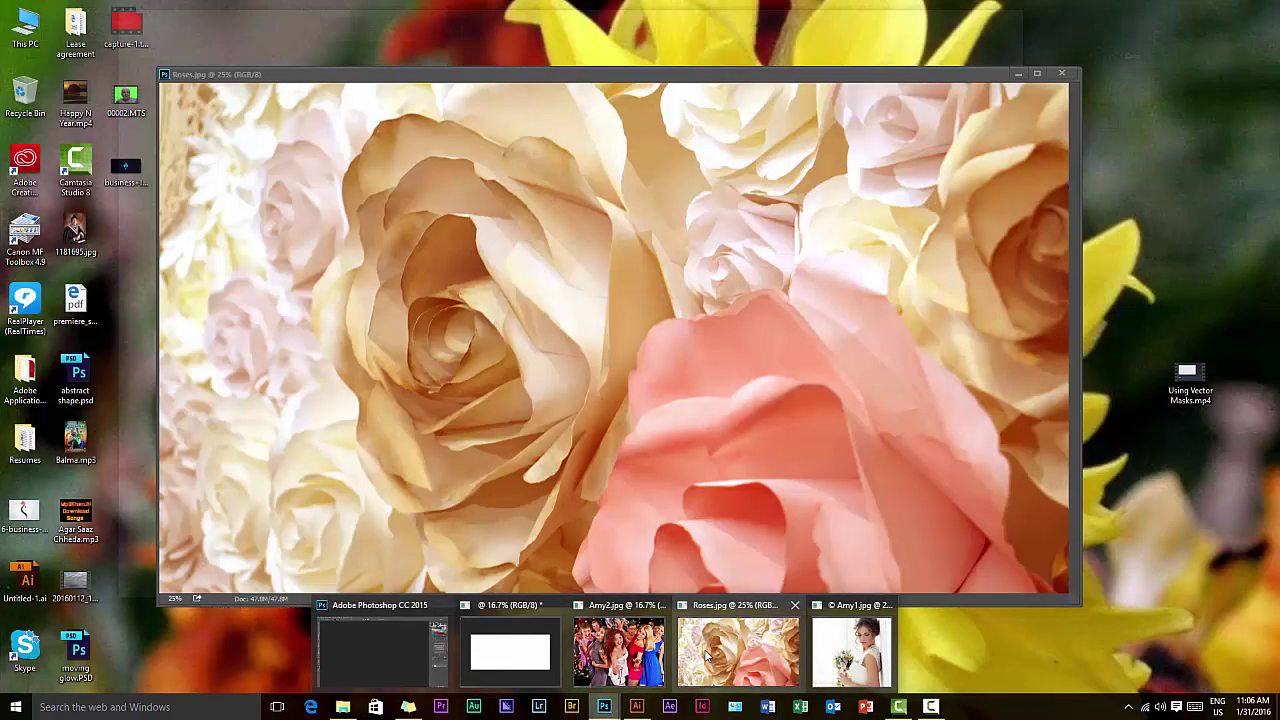
click(705, 645)
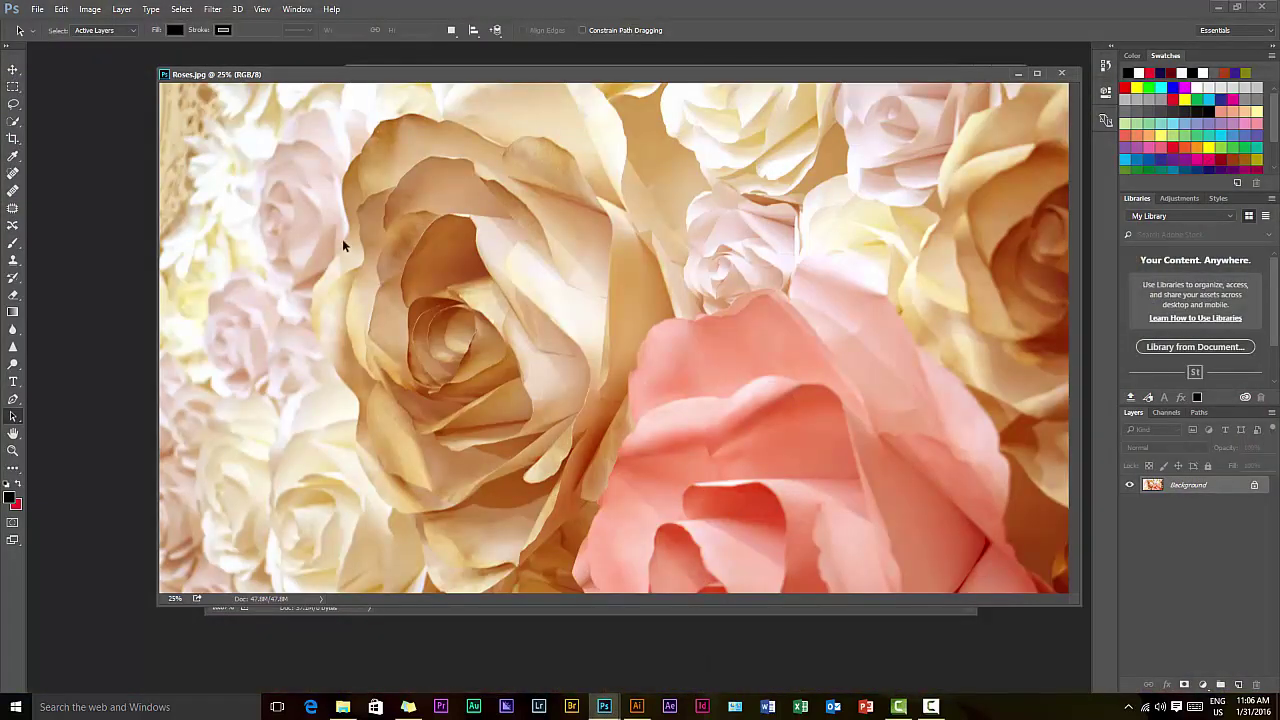
click(13, 69)
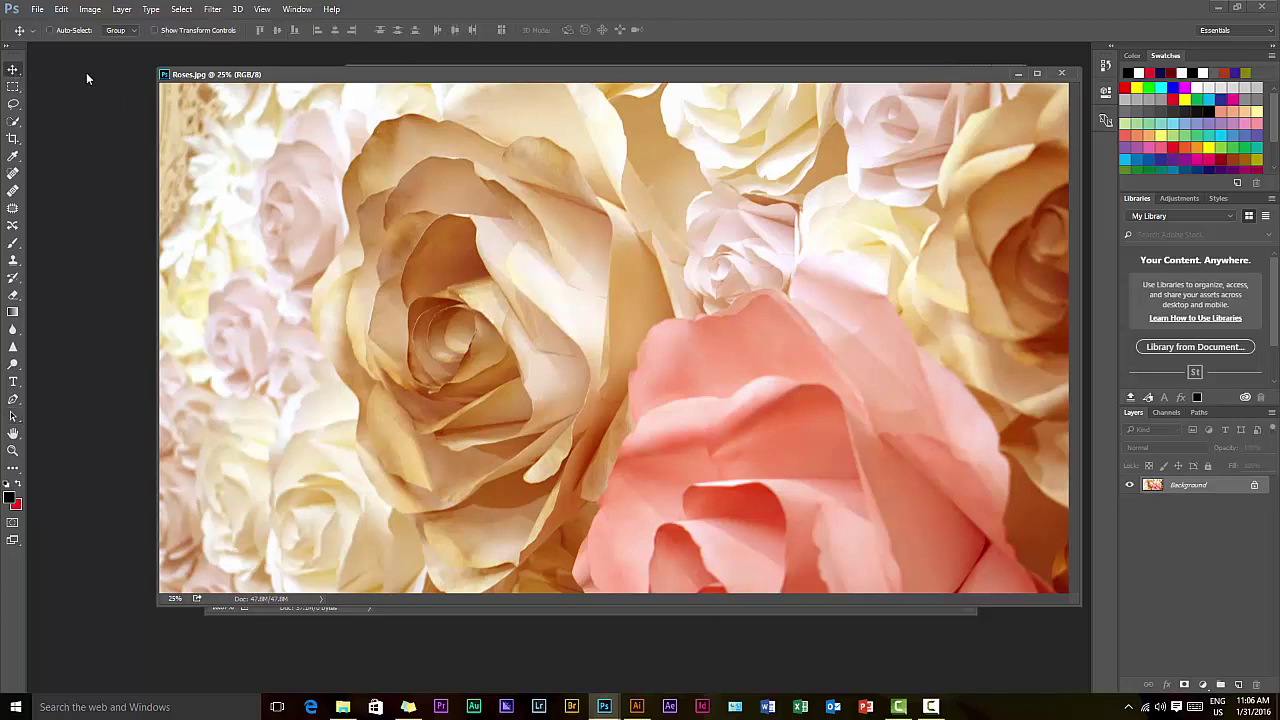
drag(454, 75, 464, 155)
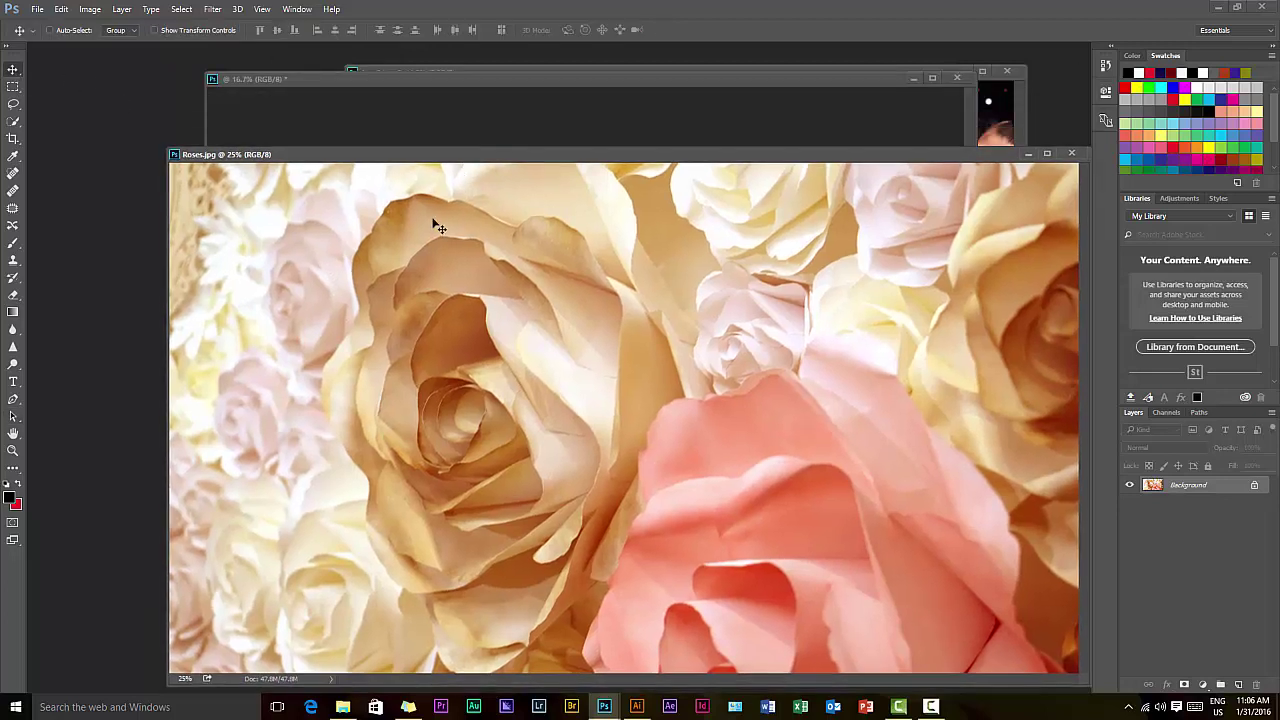
drag(431, 219, 408, 135)
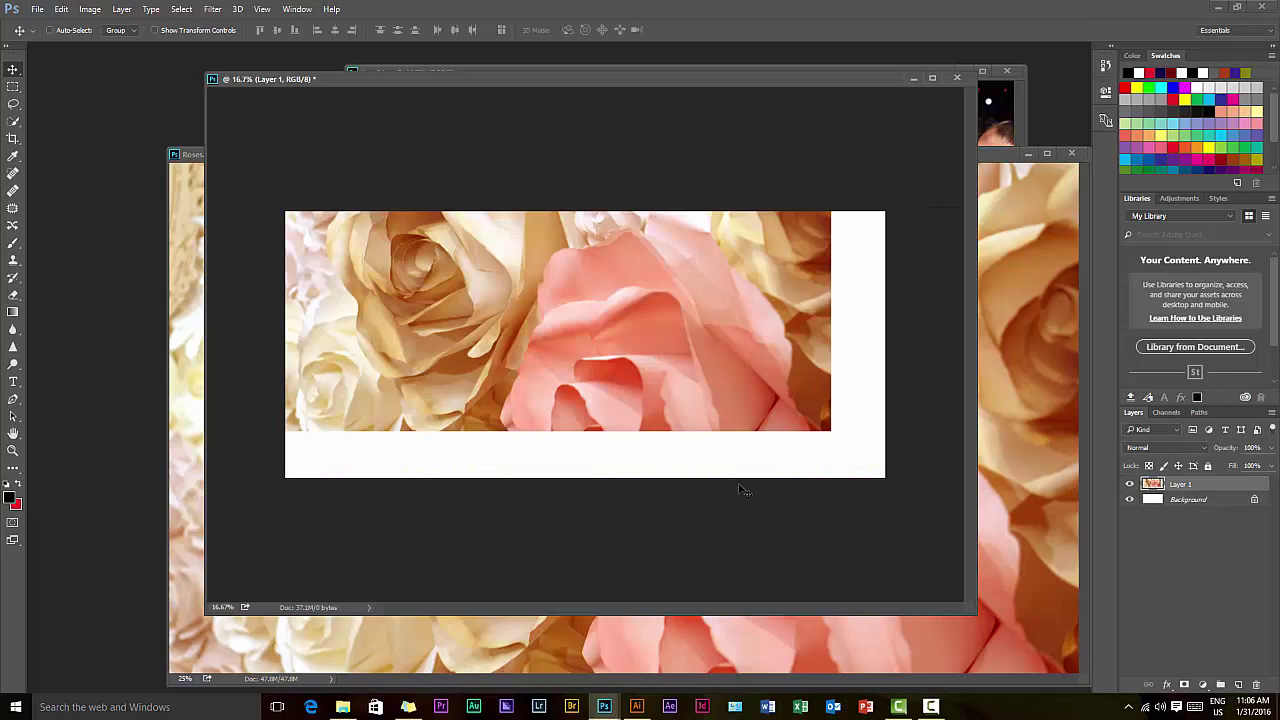
click(1069, 157)
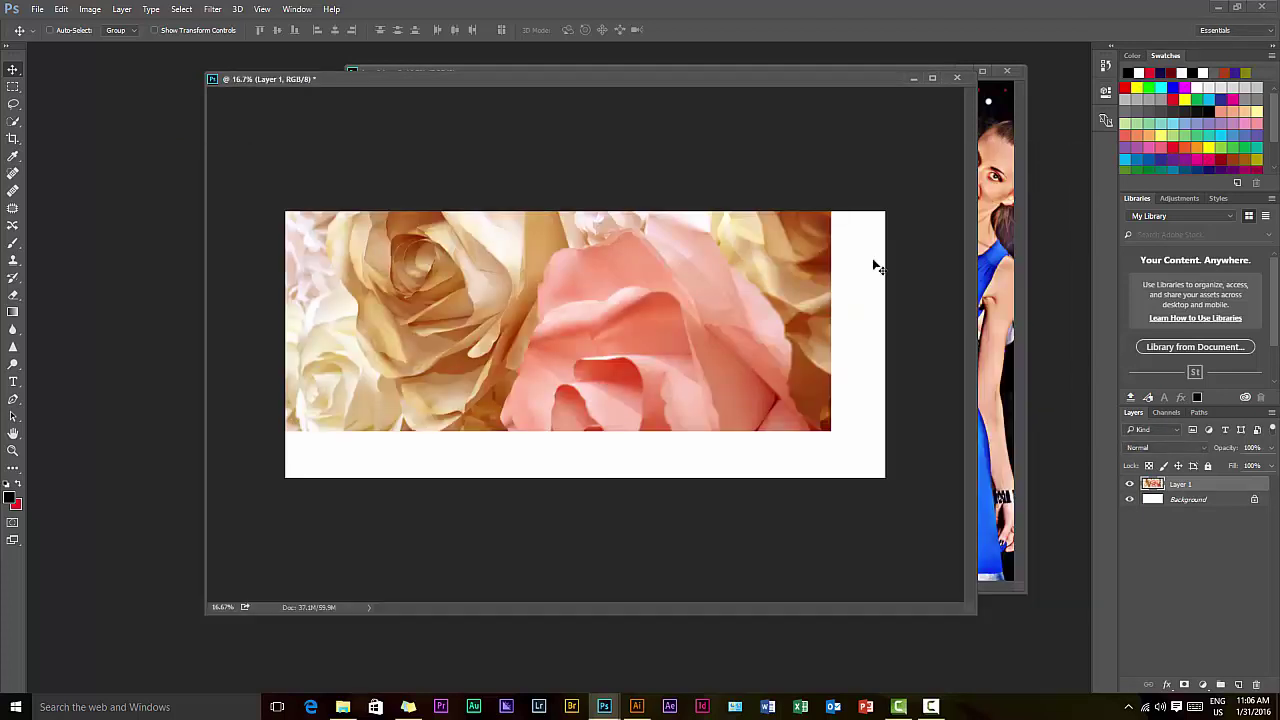
drag(530, 316, 569, 352)
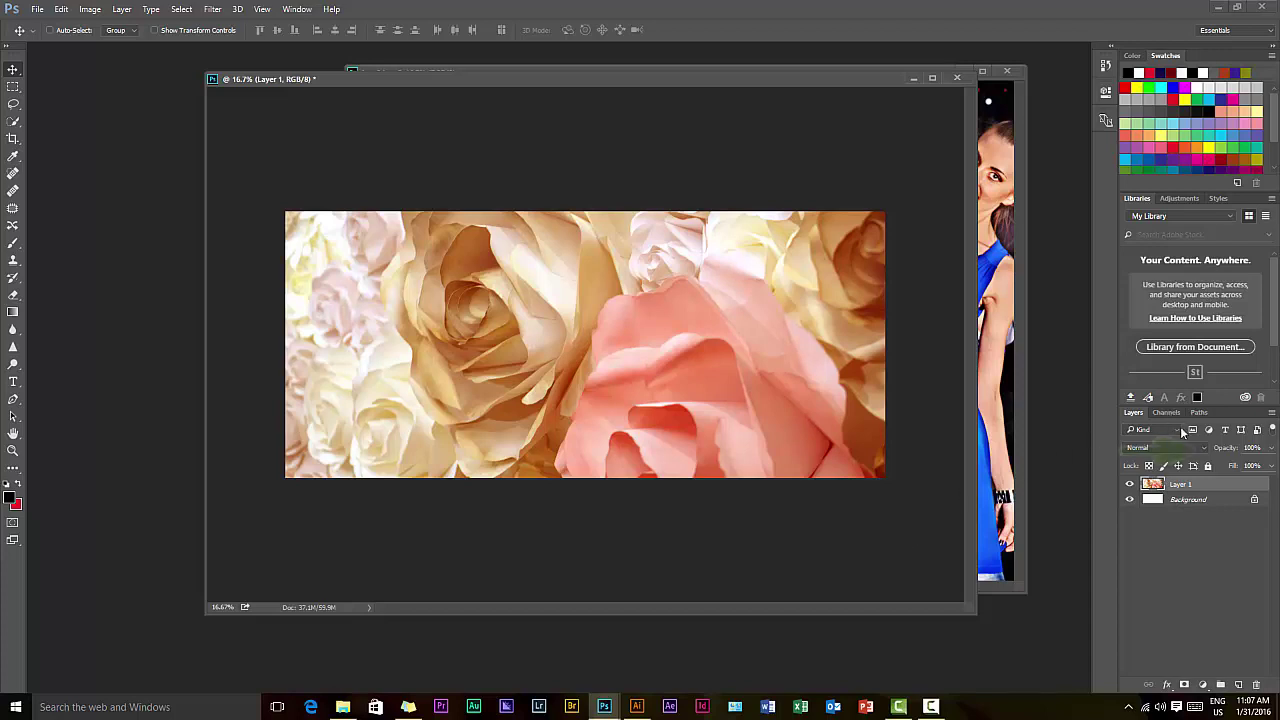
Set the opacity of the roses layer, Layer 1, to 42% and desaturate it
drag(1212, 448, 1192, 457)
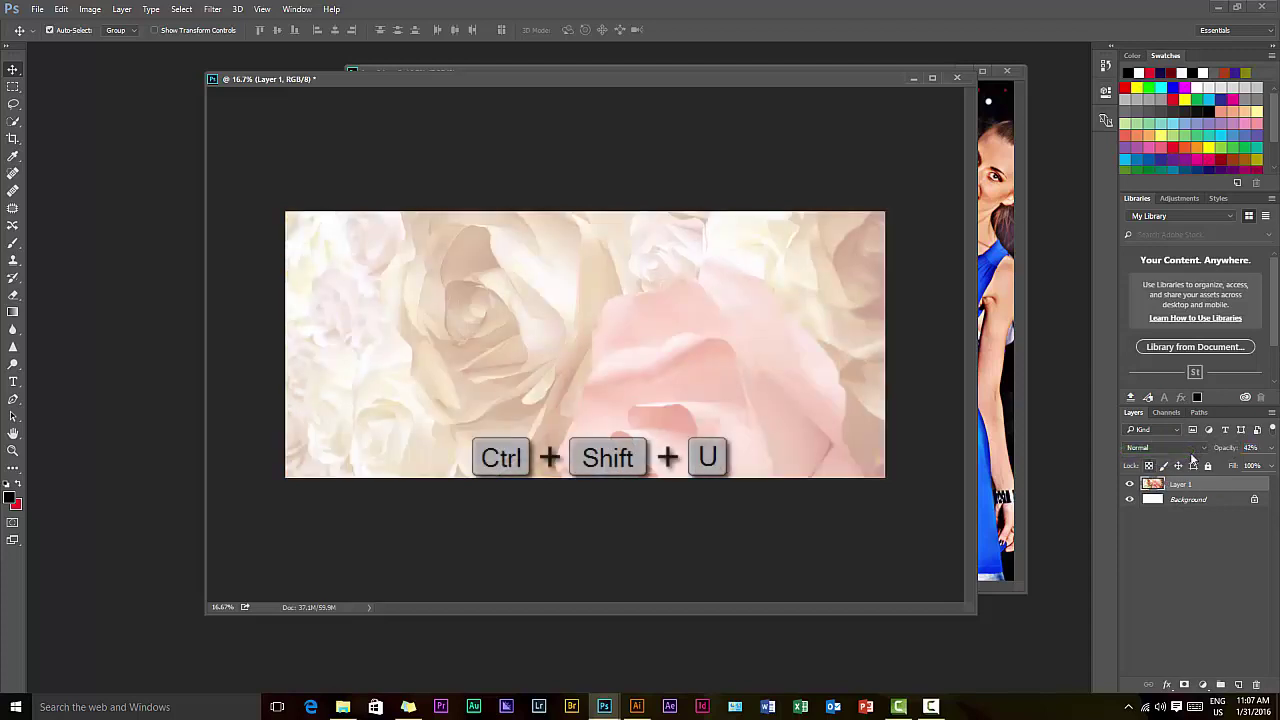
key(ctrl+shift+u)
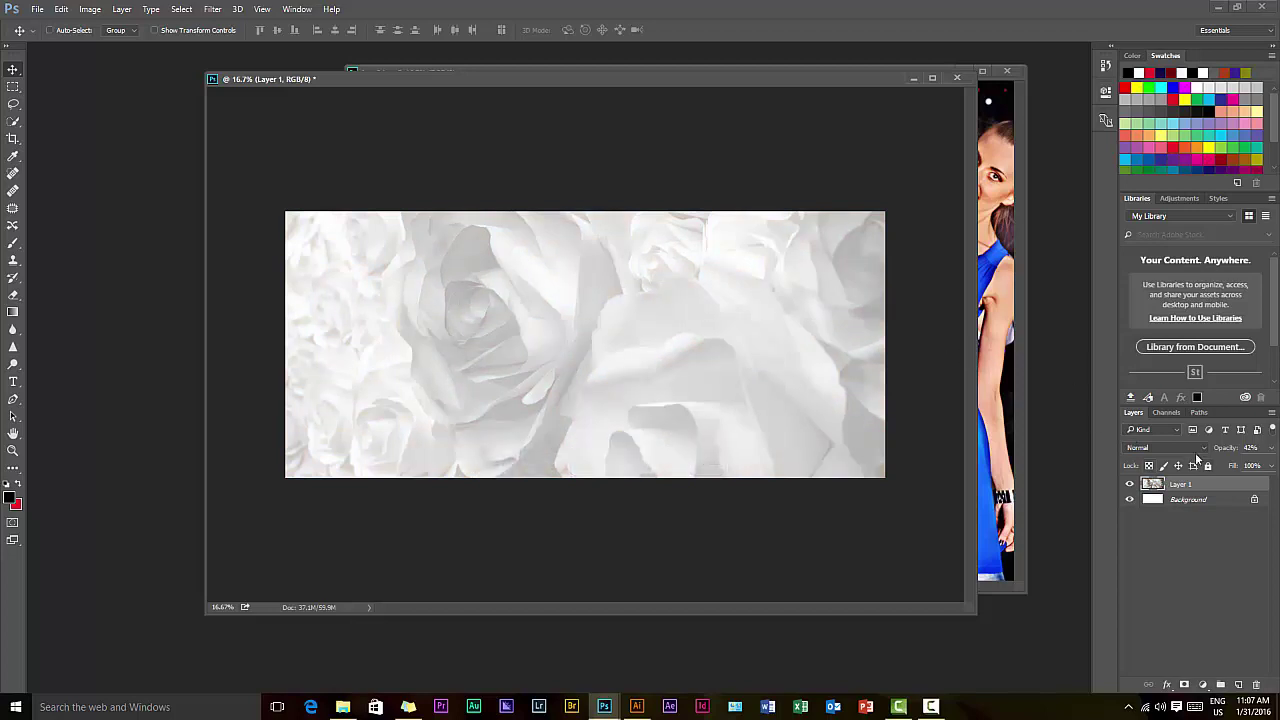
Increase the opacity of Layer 1, the roses layer
drag(1223, 447, 1250, 447)
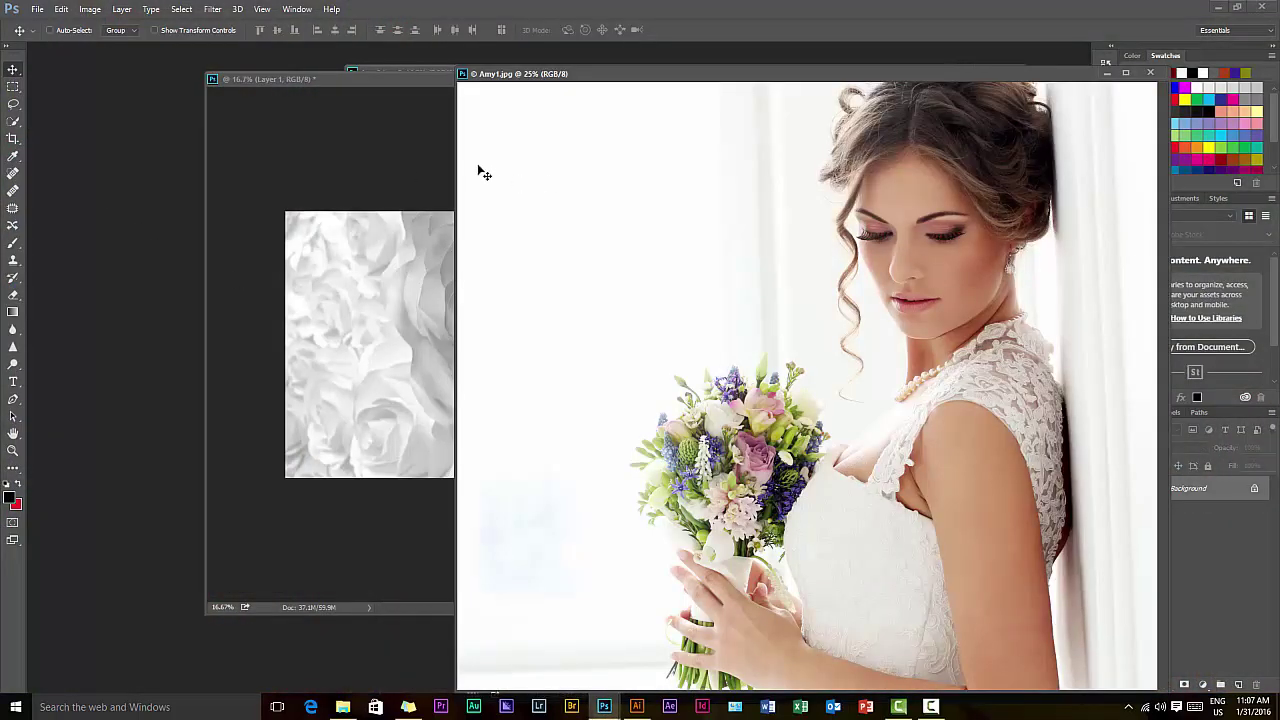
Copy the Amy1.jpg bride photo into the collage, position it against the canvas's right edge and close Amy1.jpg
drag(605, 203, 445, 306)
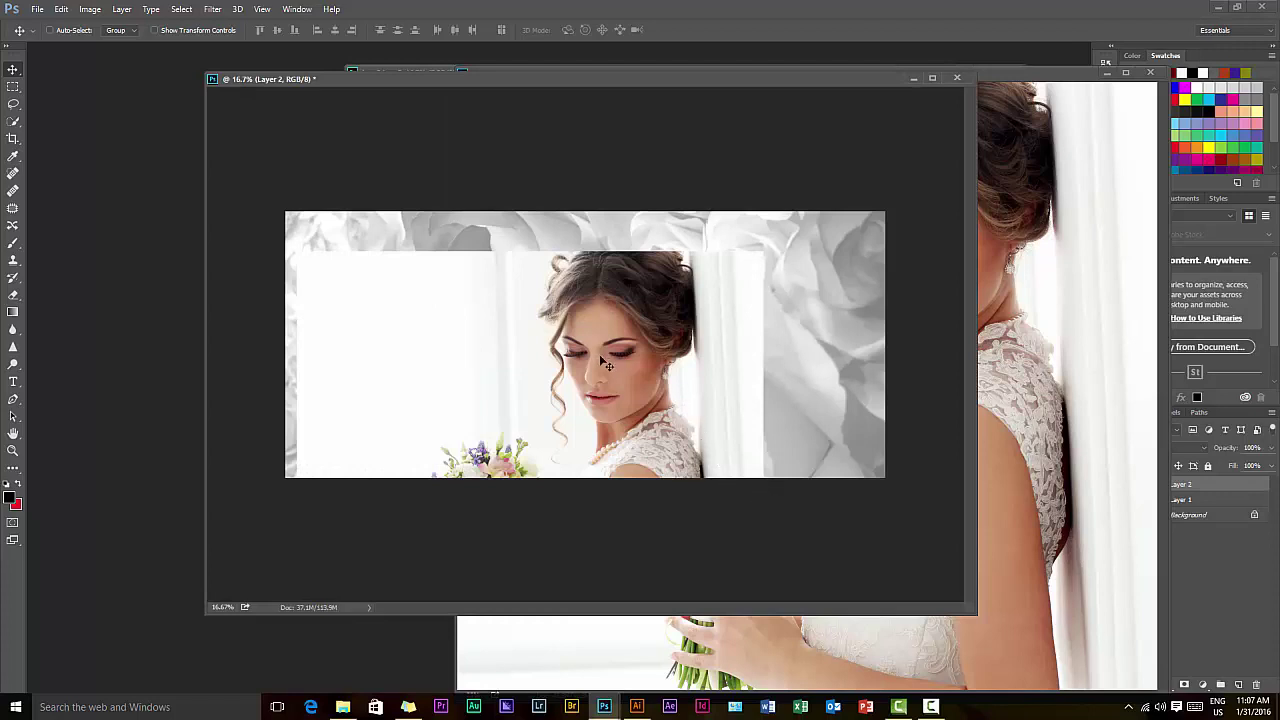
drag(599, 354, 786, 313)
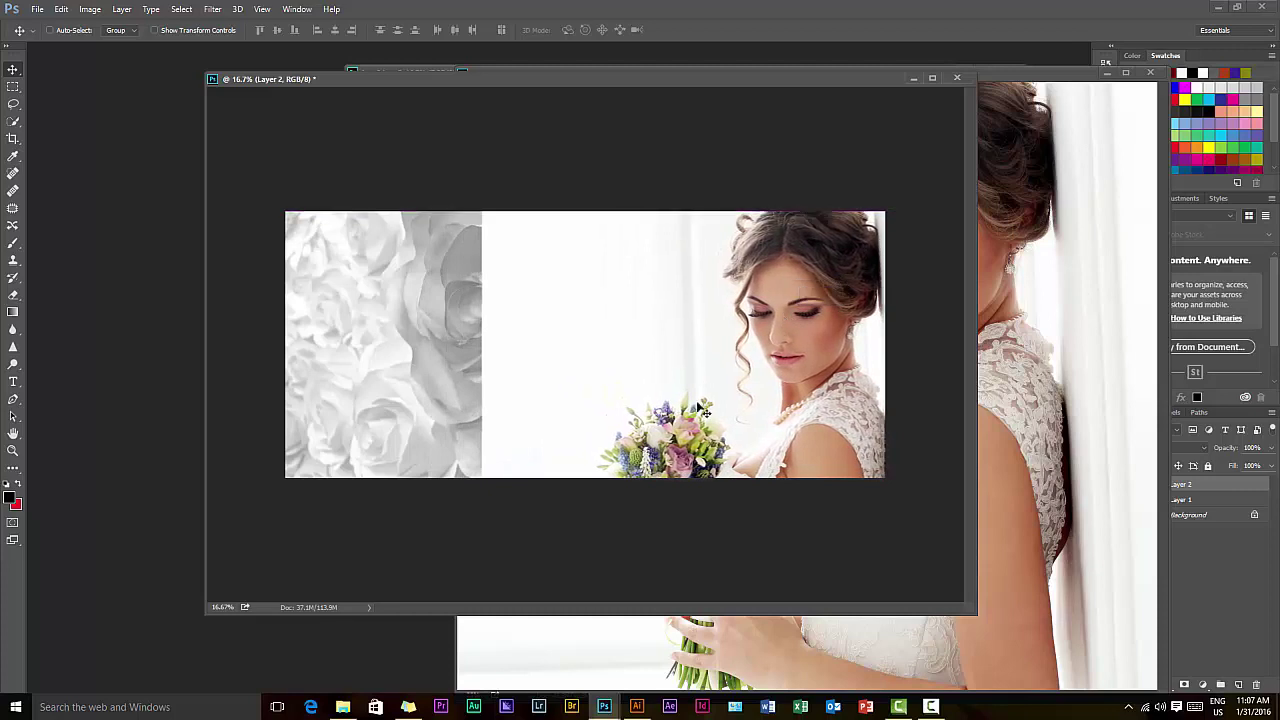
click(1150, 73)
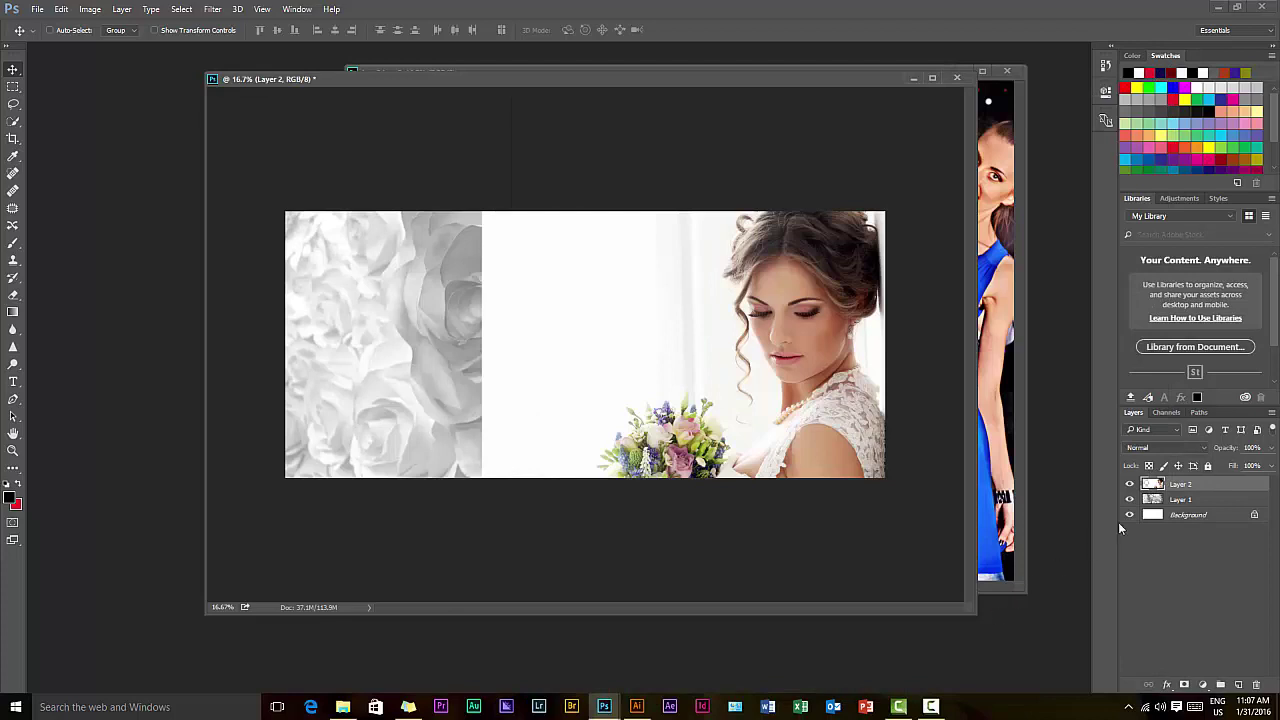
Add a layer mask to Layer 2 and fade the bride photo's left part into the roses with a foreground-to-transparent linear gradient
click(1184, 686)
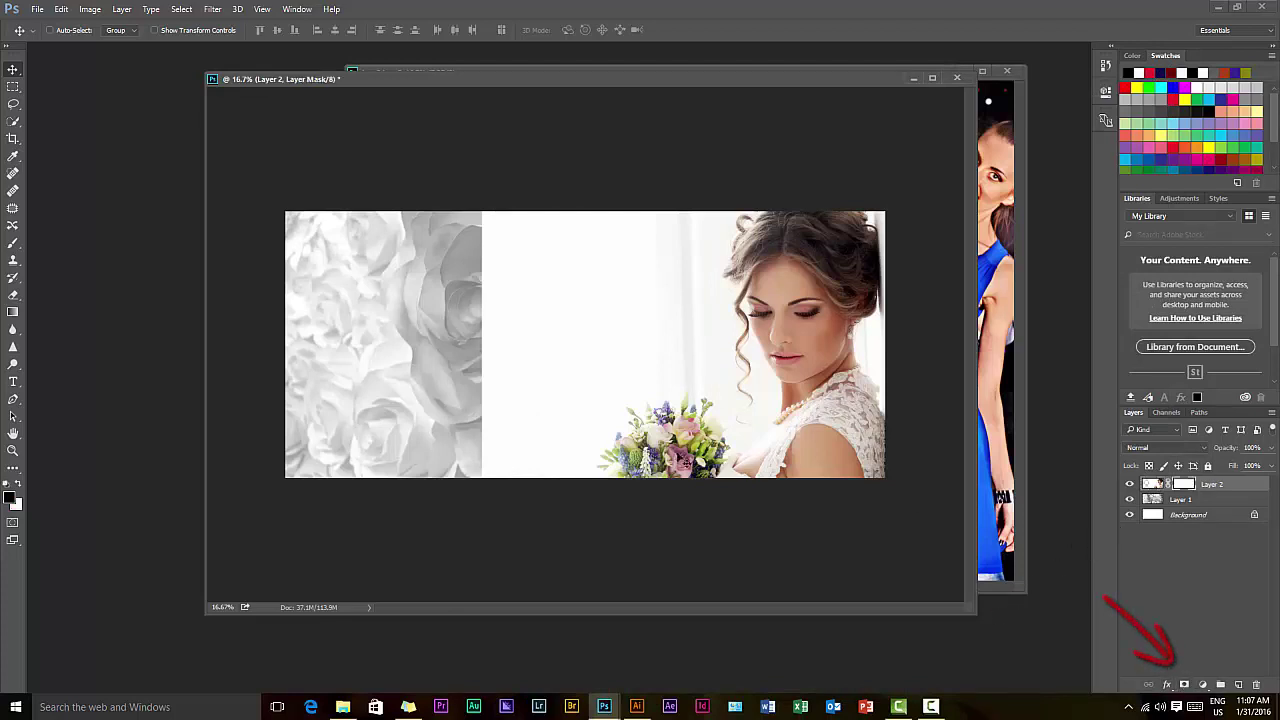
click(13, 312)
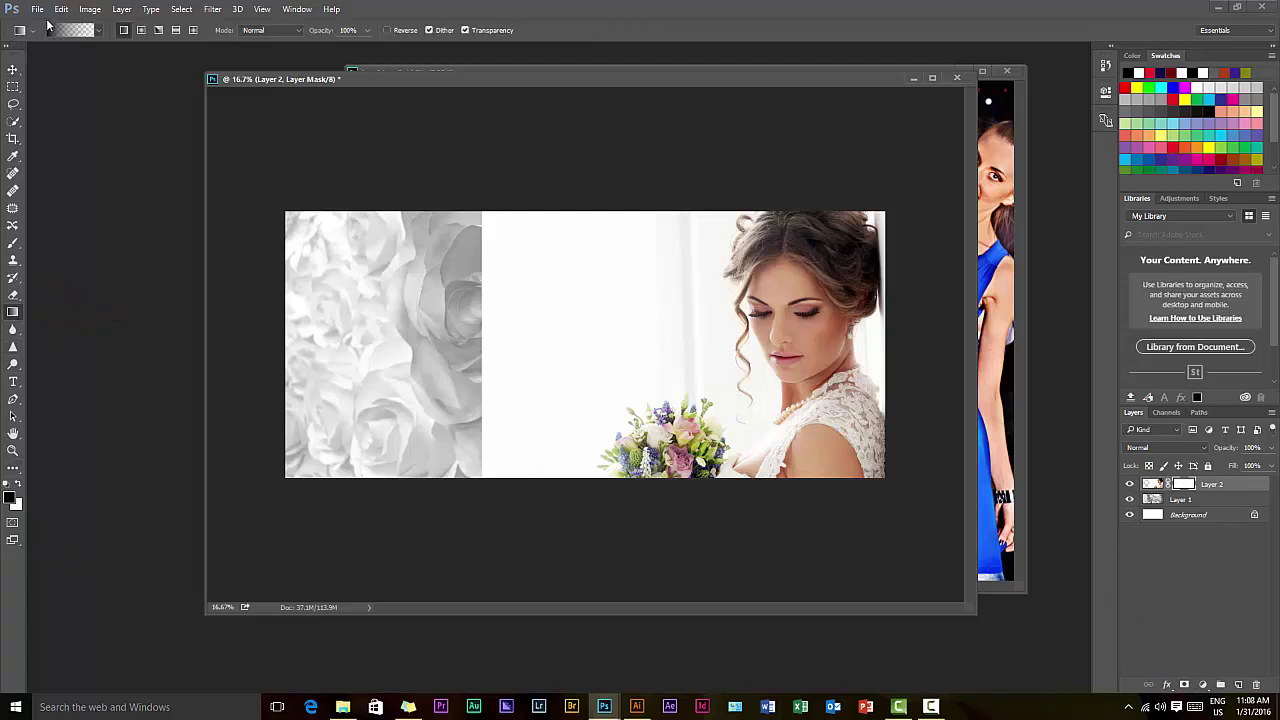
click(99, 30)
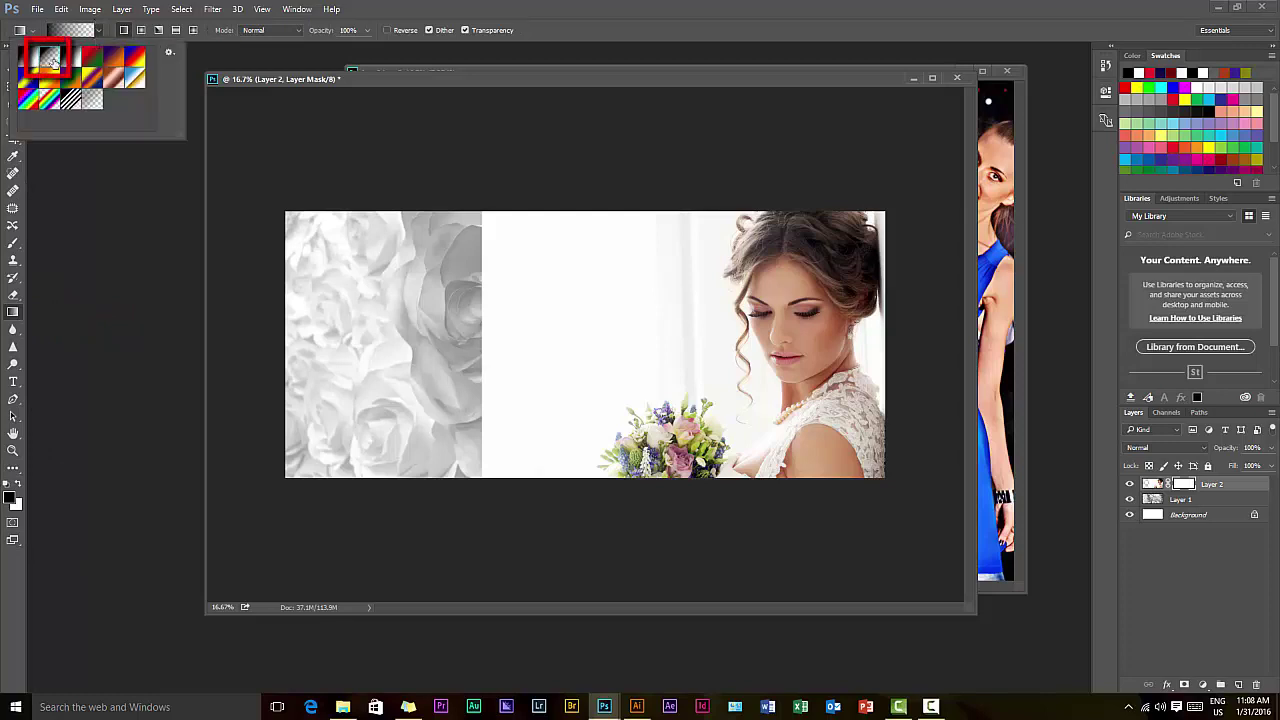
click(96, 204)
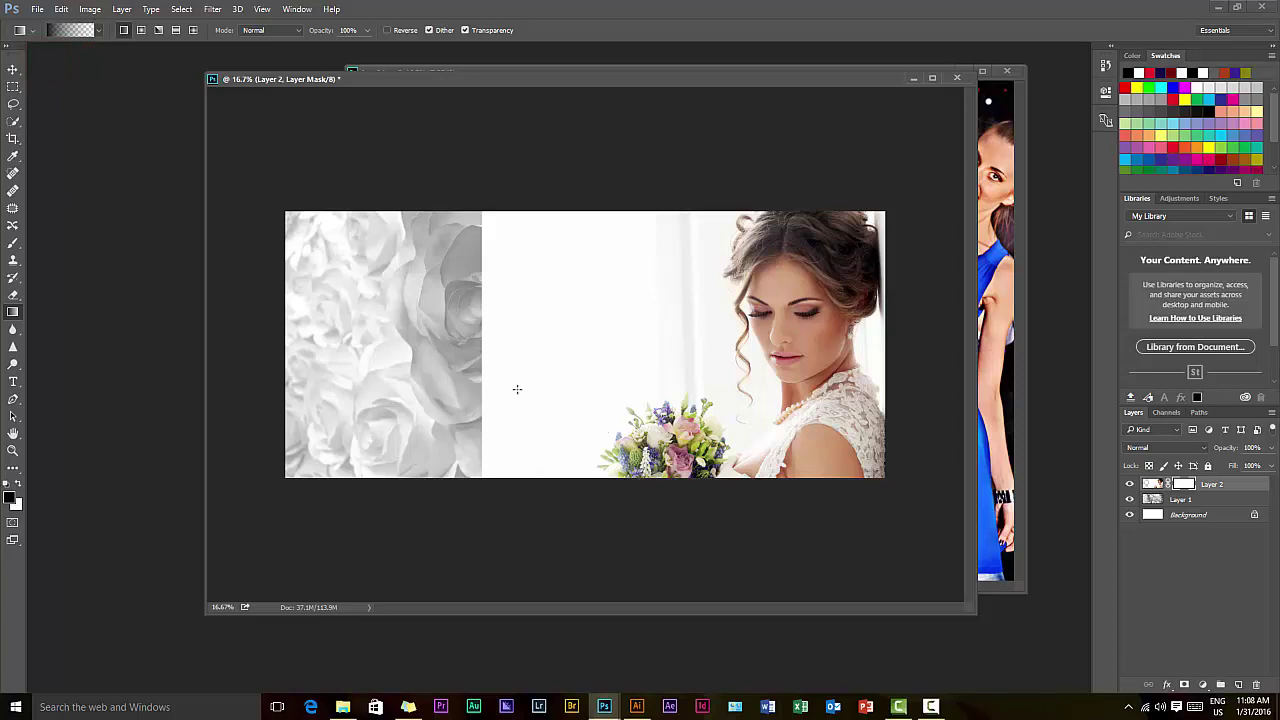
mouse_move(469, 369)
mouse_down()
mouse_move(560, 357)
mouse_move(656, 378)
mouse_move(680, 360)
mouse_up()
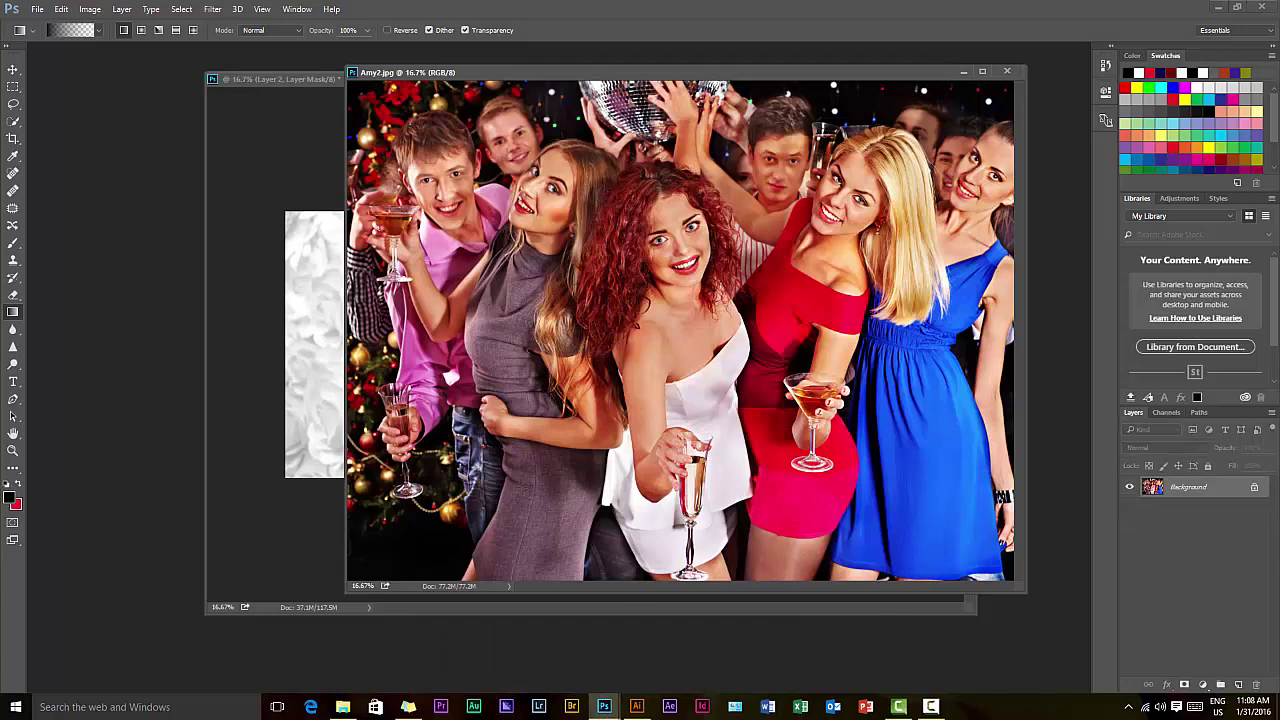
Copy the Amy2.jpg party photo into the collage, scale it to about 53.4% and fit it against the canvas's left edge
click(12, 70)
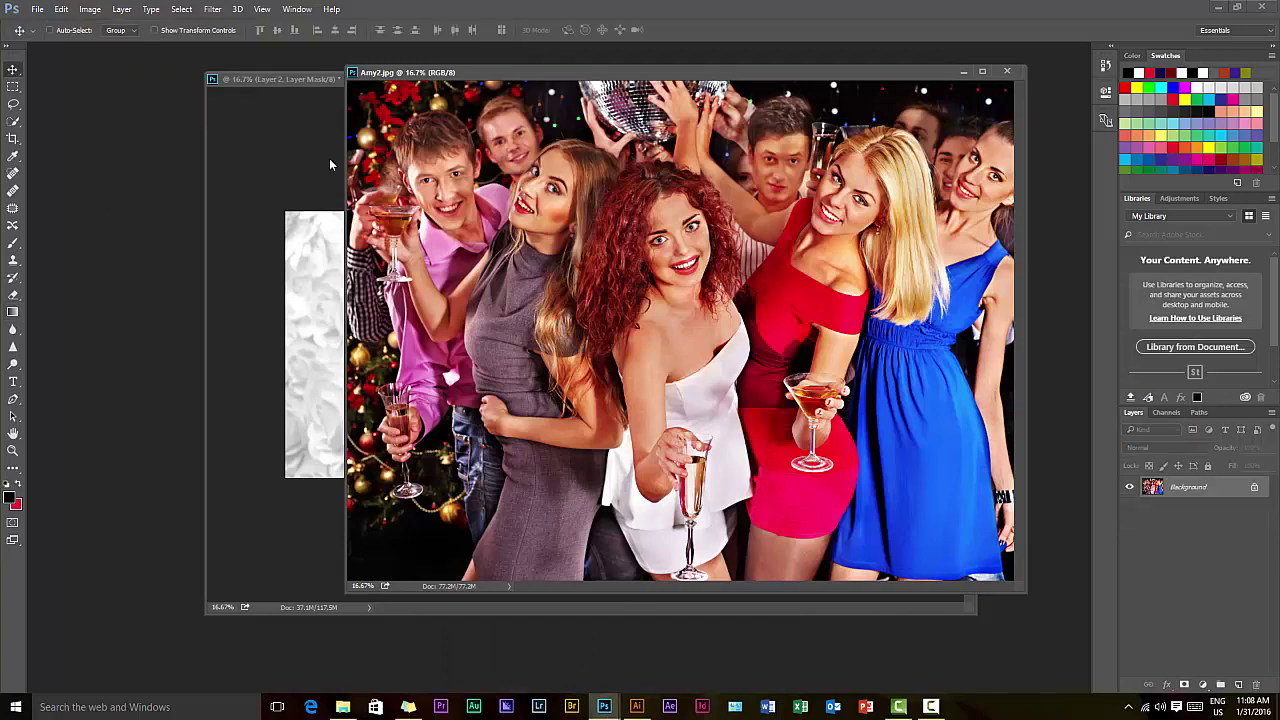
click(314, 277)
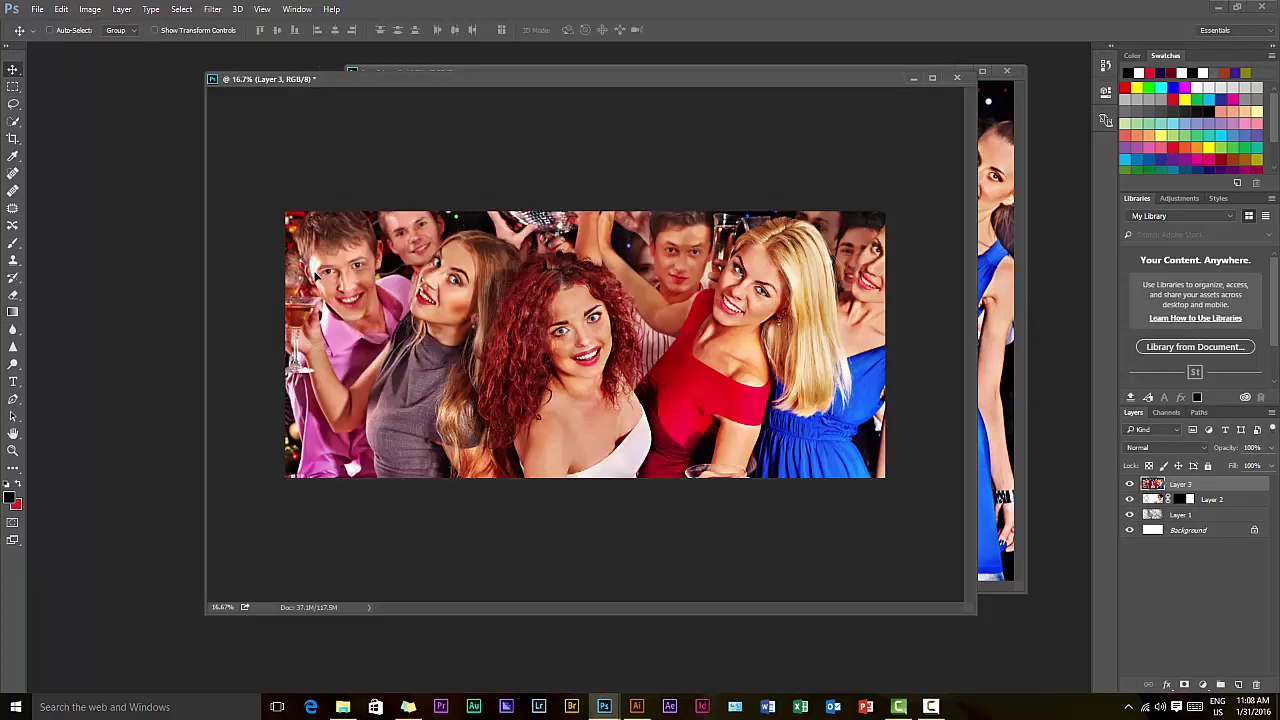
key(ctrl+t)
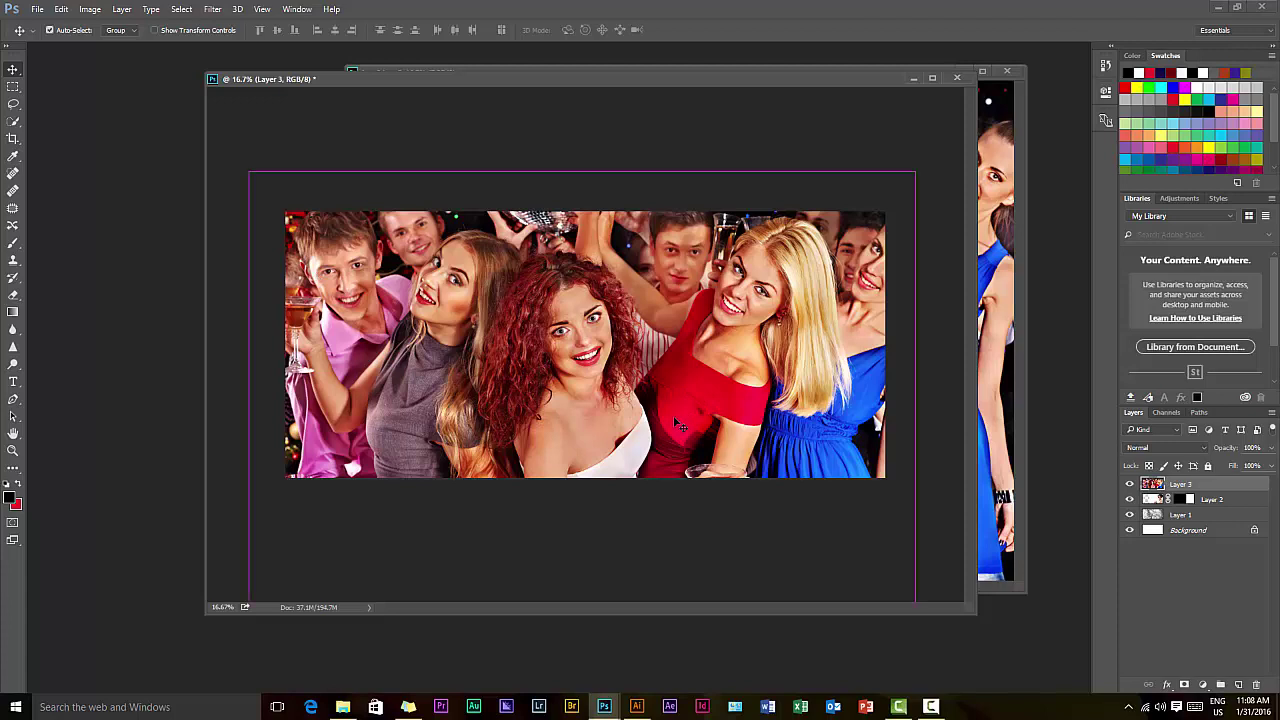
key(shift)
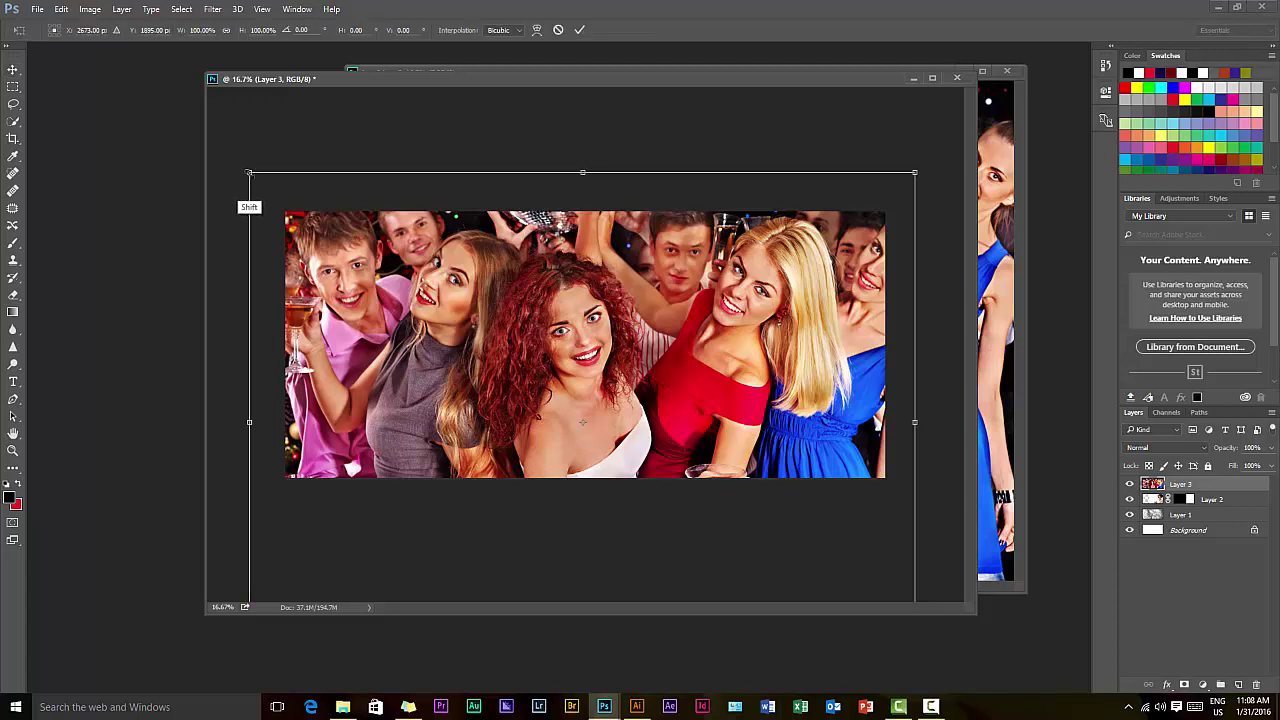
alt+shift+right_click(249, 174)
drag(249, 174, 406, 290)
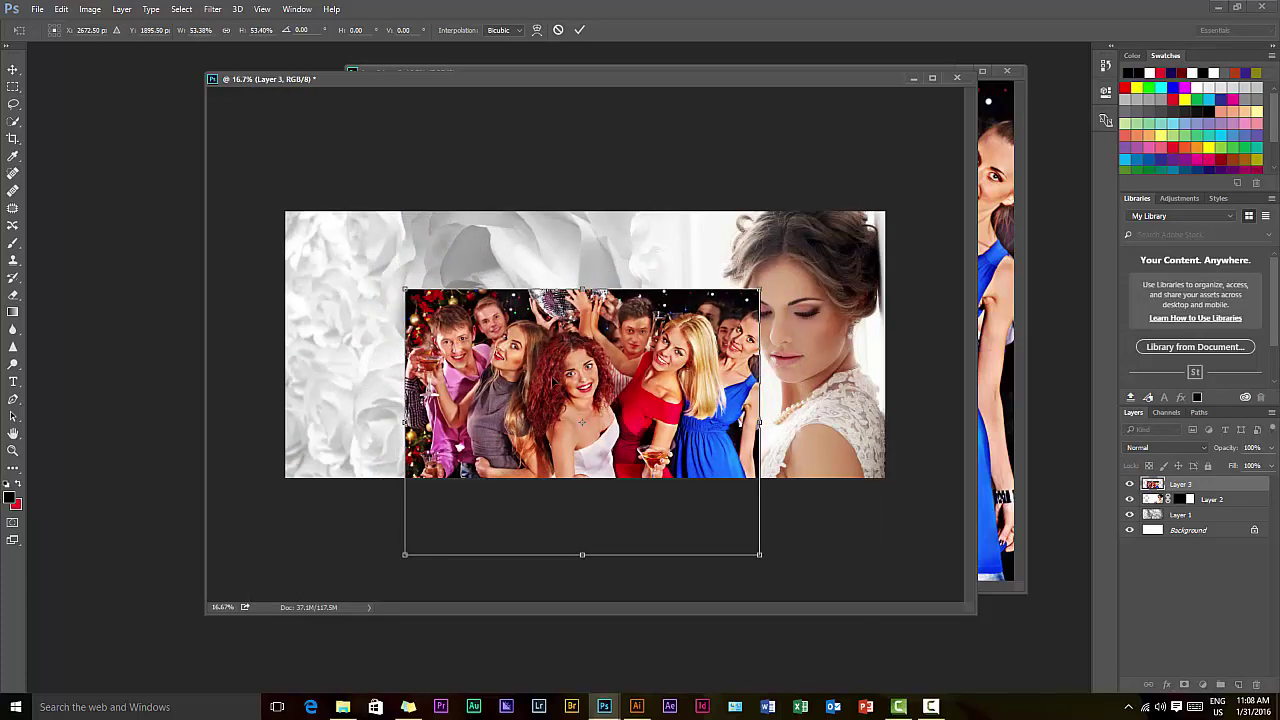
drag(566, 371, 444, 290)
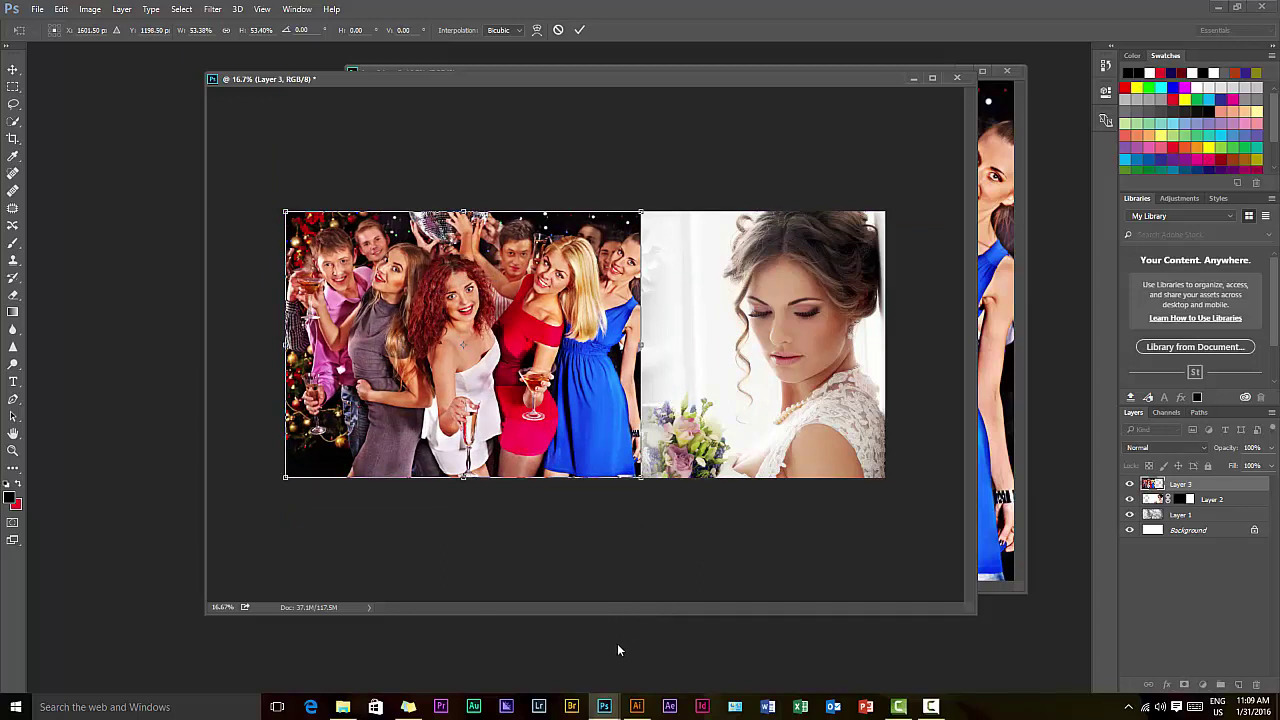
key(Return)
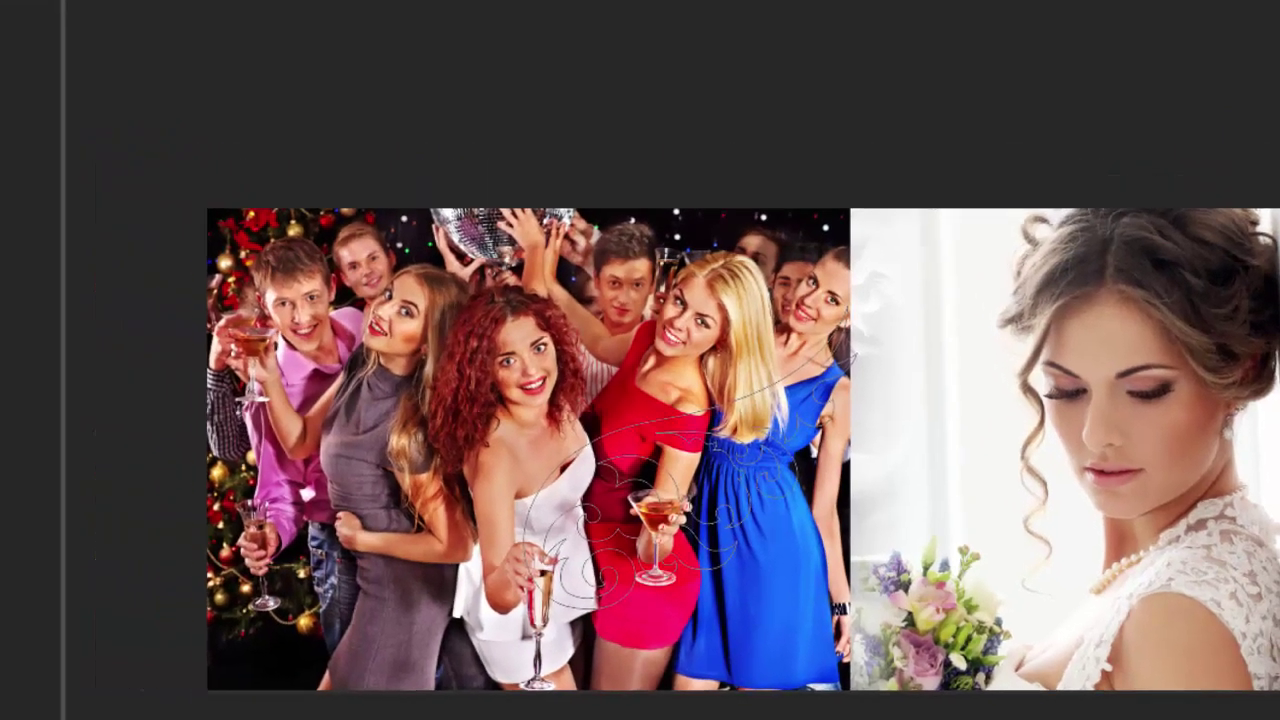
Move the ornament path onto the party photo, scale it to about 213.4% and position it with its tip above the canvas
click(18, 606)
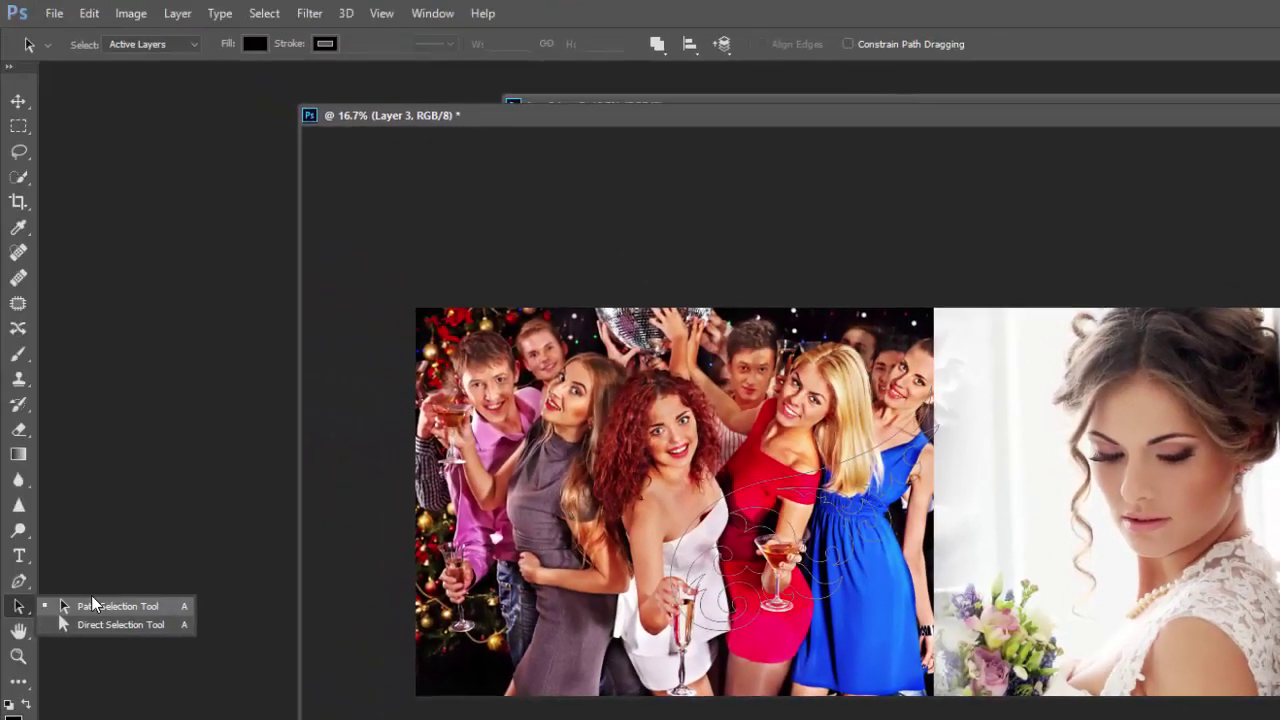
click(92, 604)
drag(789, 487, 647, 516)
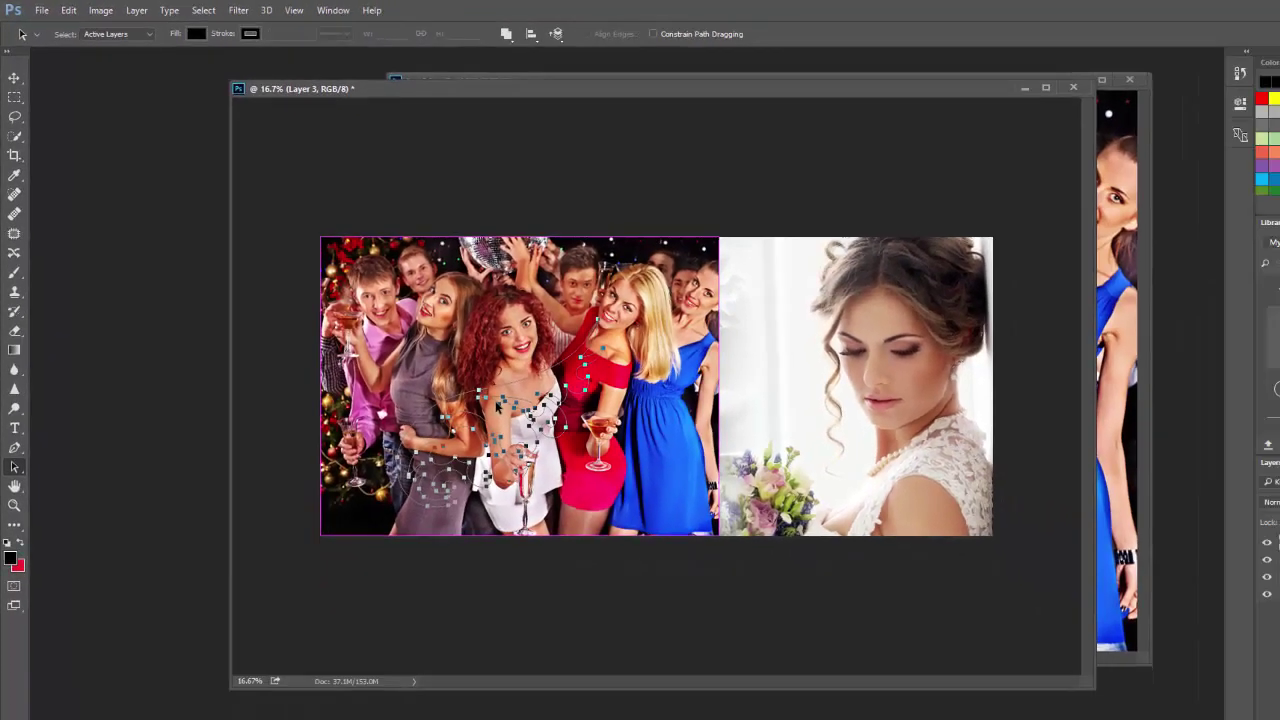
key(ctrl+t)
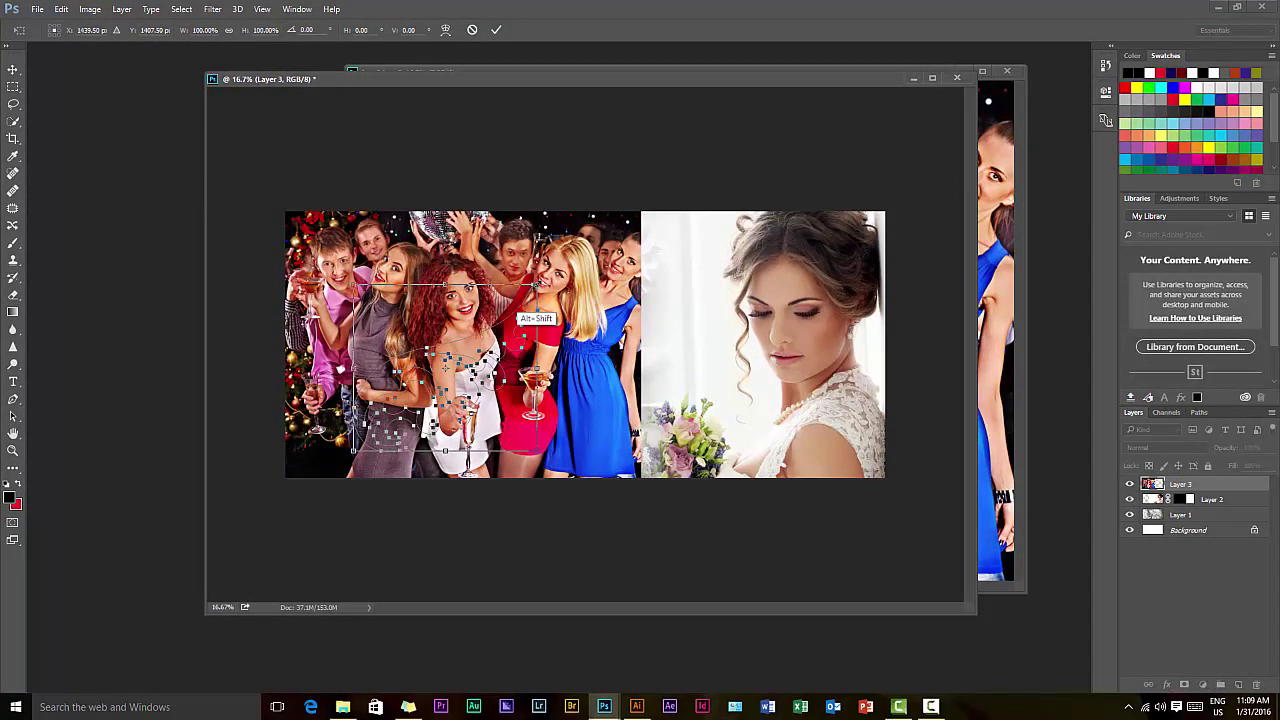
drag(537, 286, 648, 190)
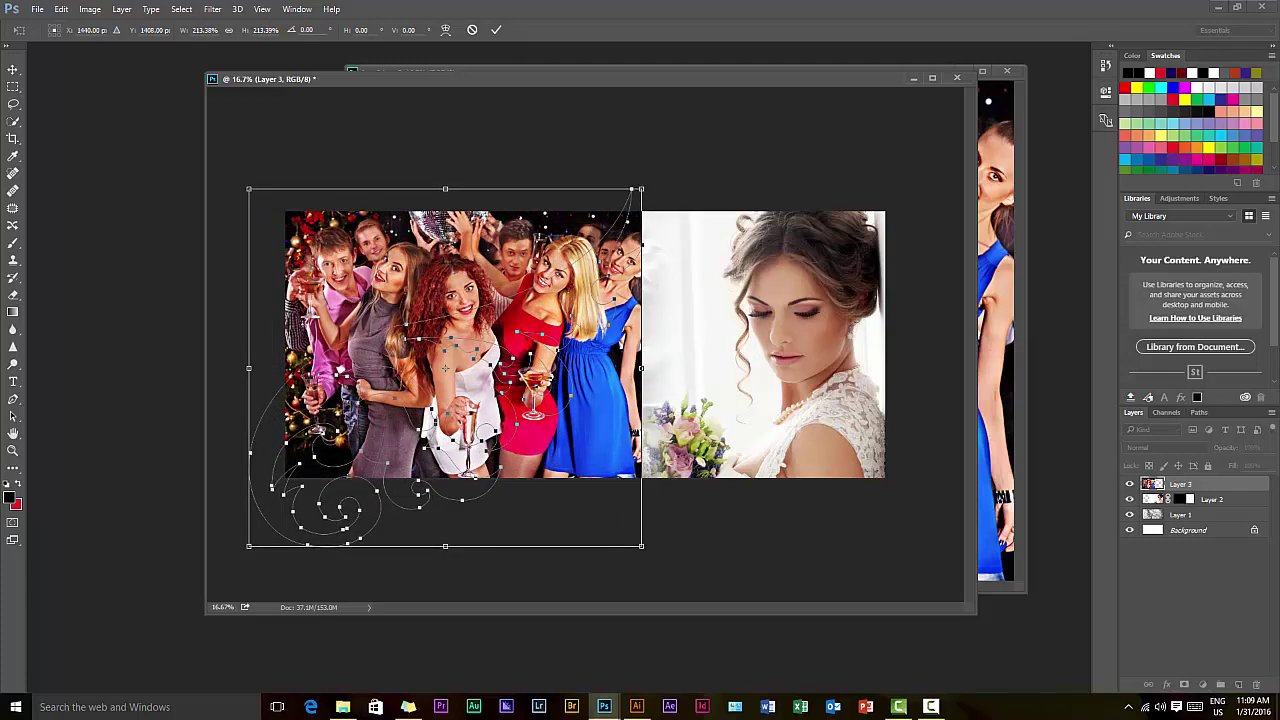
drag(498, 390, 529, 322)
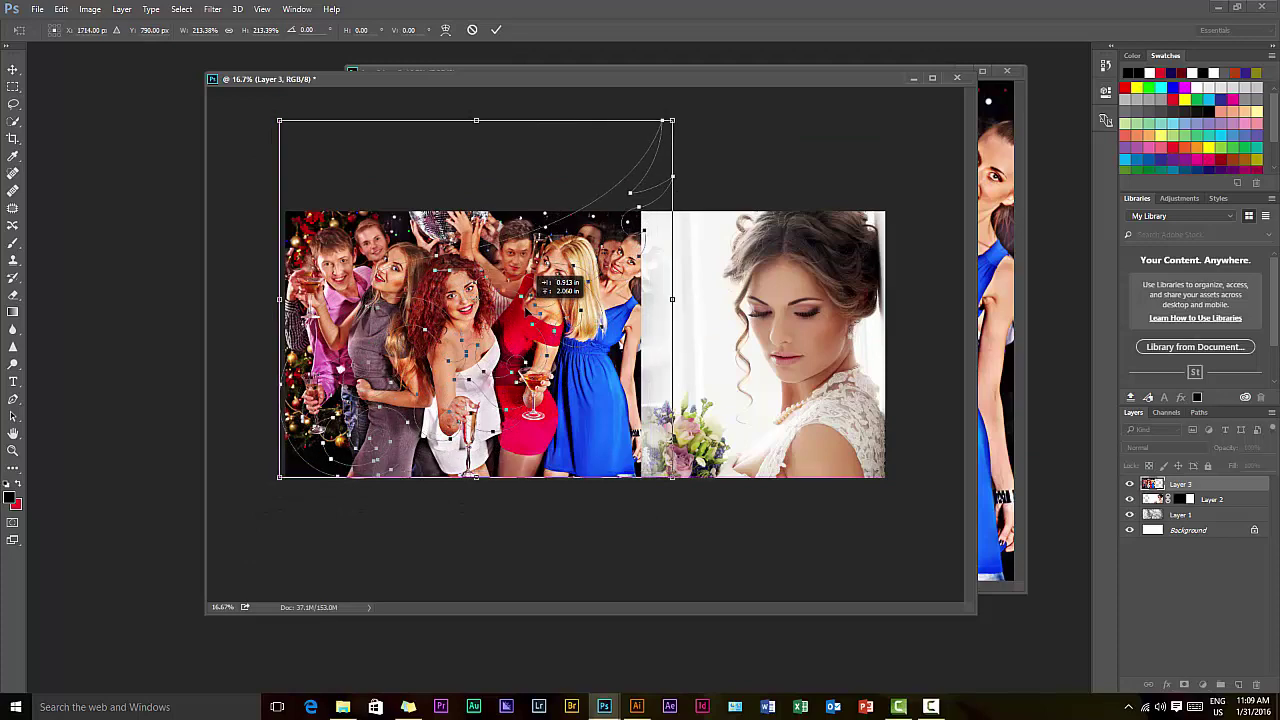
drag(542, 281, 532, 277)
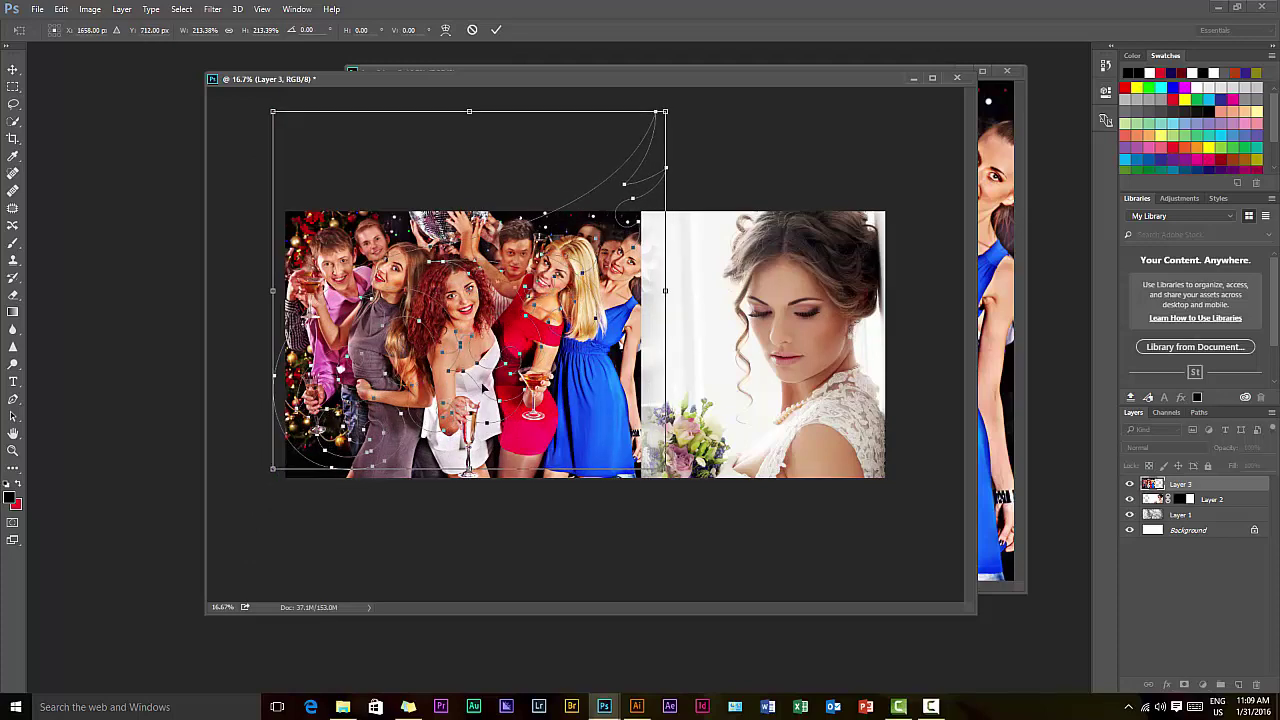
key(Return)
key(a)
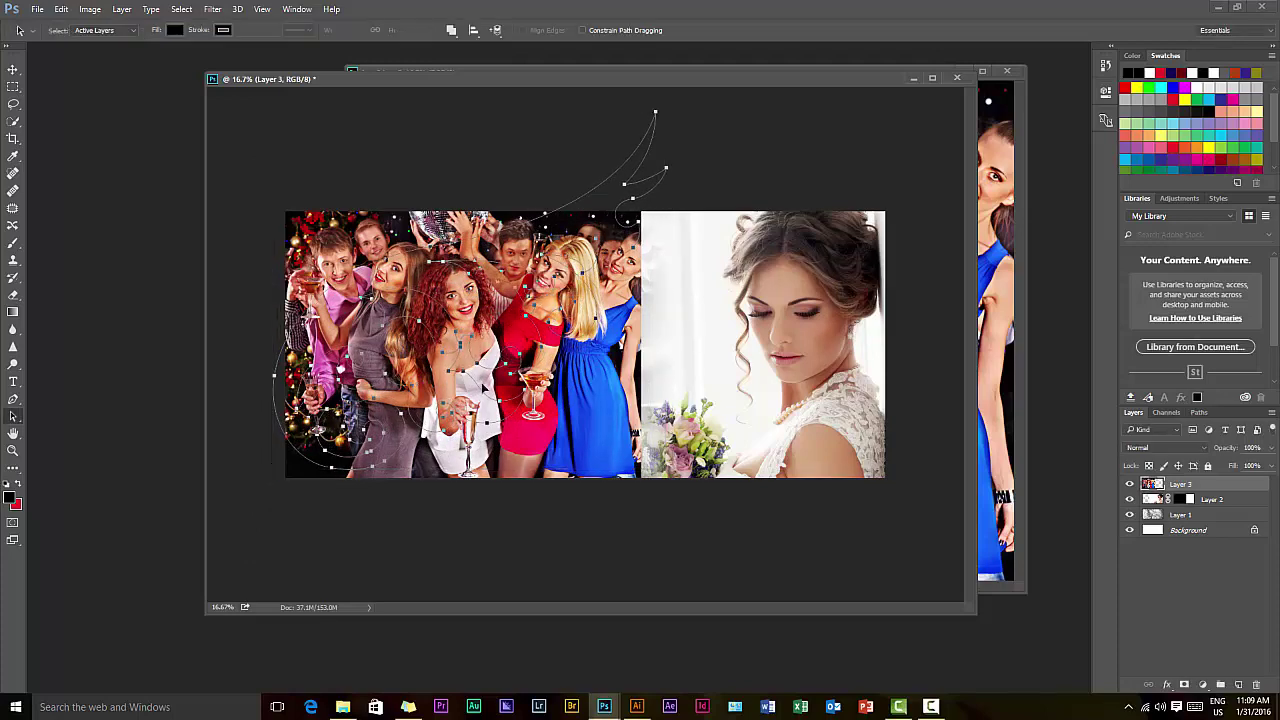
Add a vector mask to Layer 3, the party photo, from the current ornament path
click(121, 9)
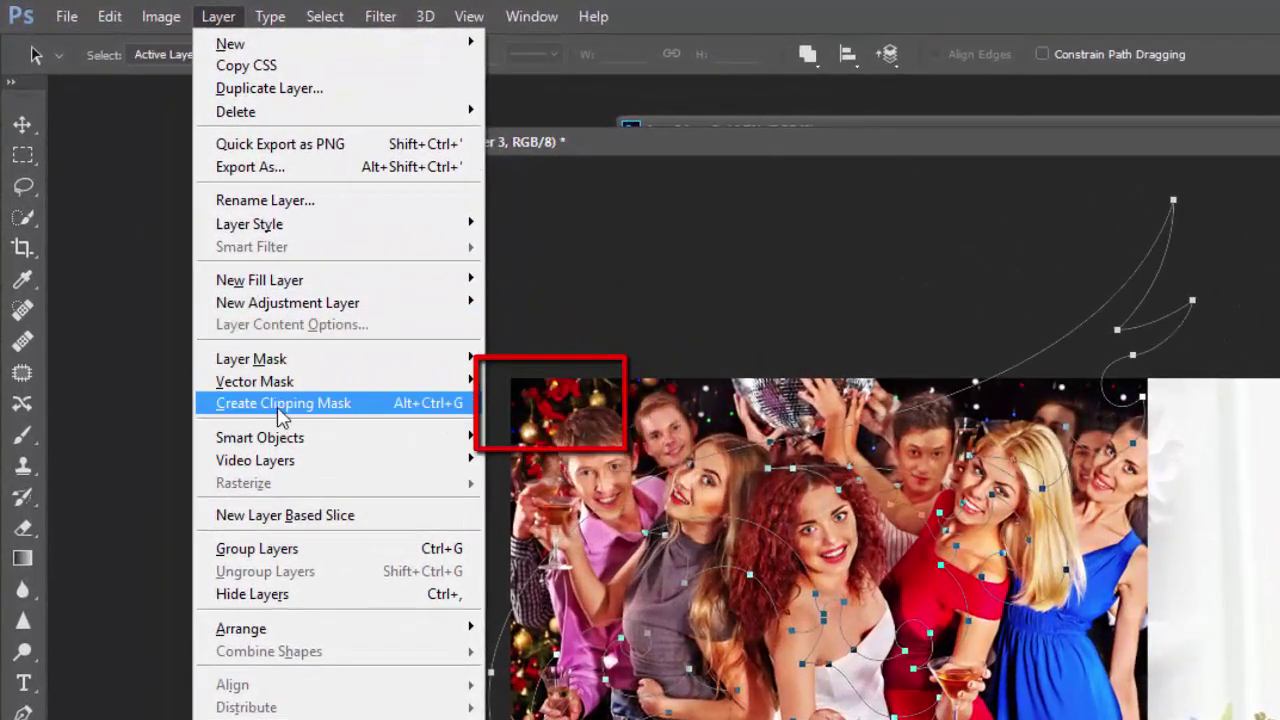
mouse_move(295, 382)
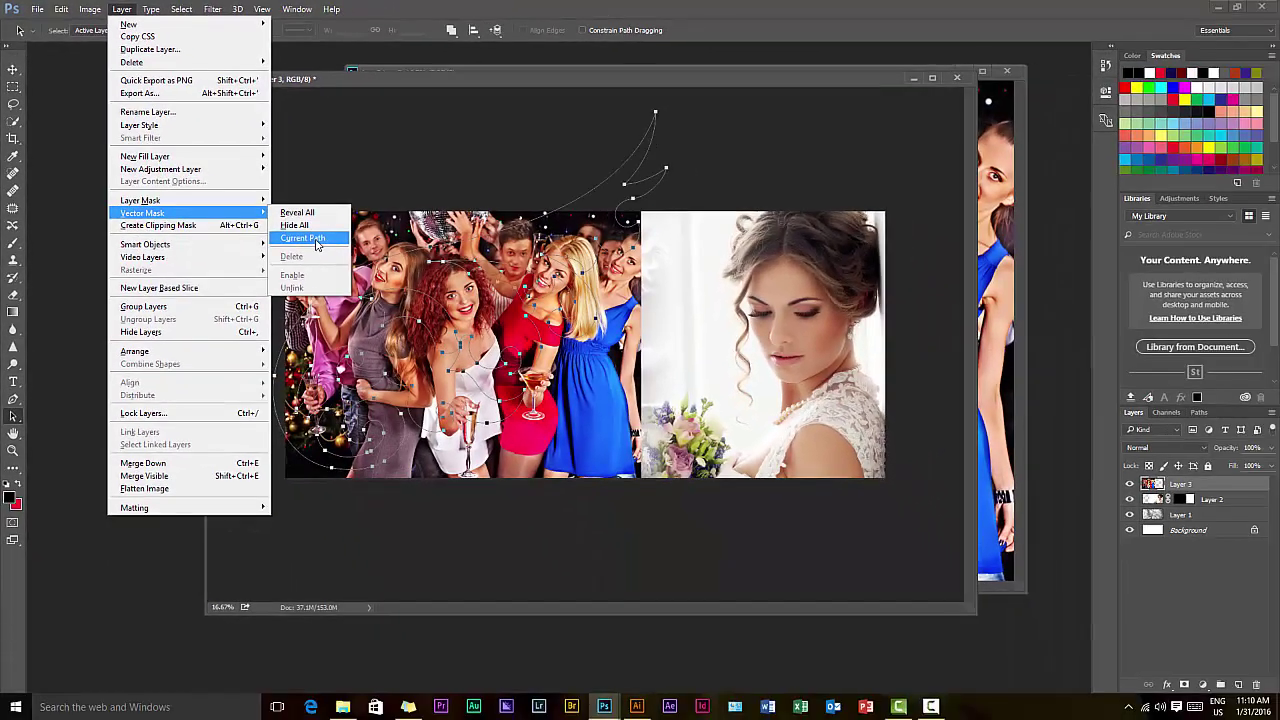
click(316, 243)
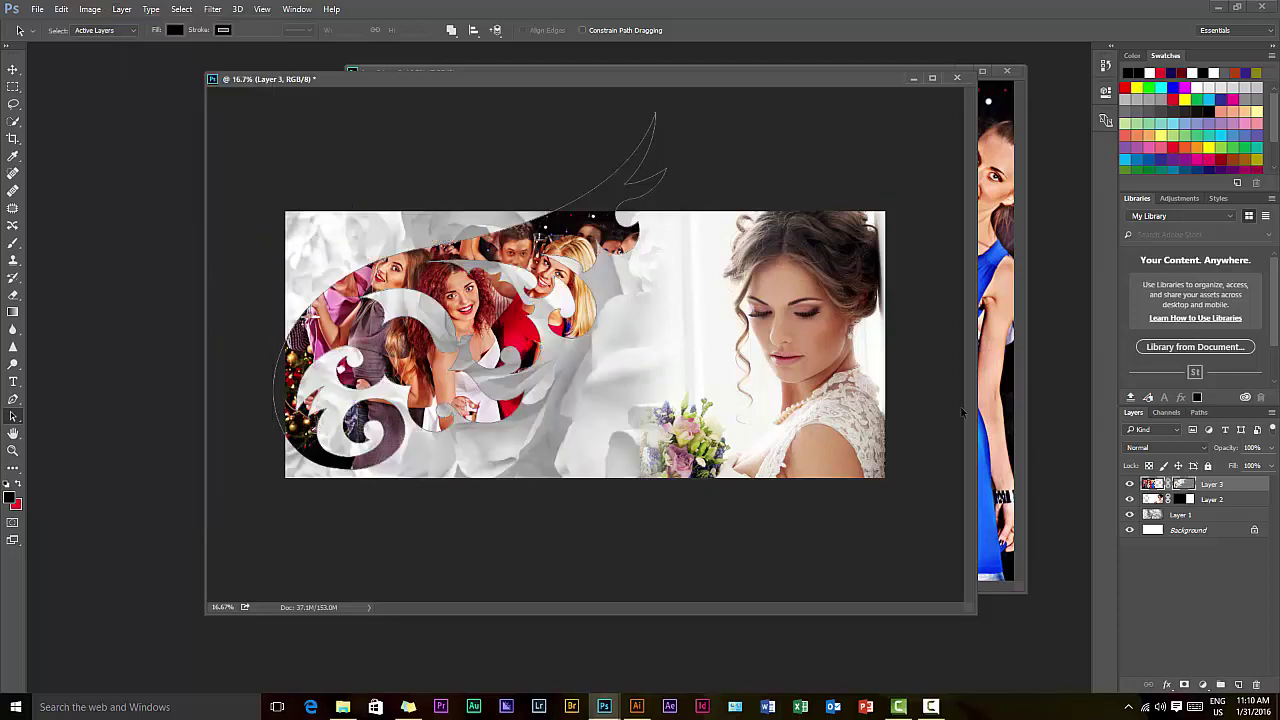
Hide the outline of Layer 3's vector mask and show it again
click(1199, 412)
click(1172, 488)
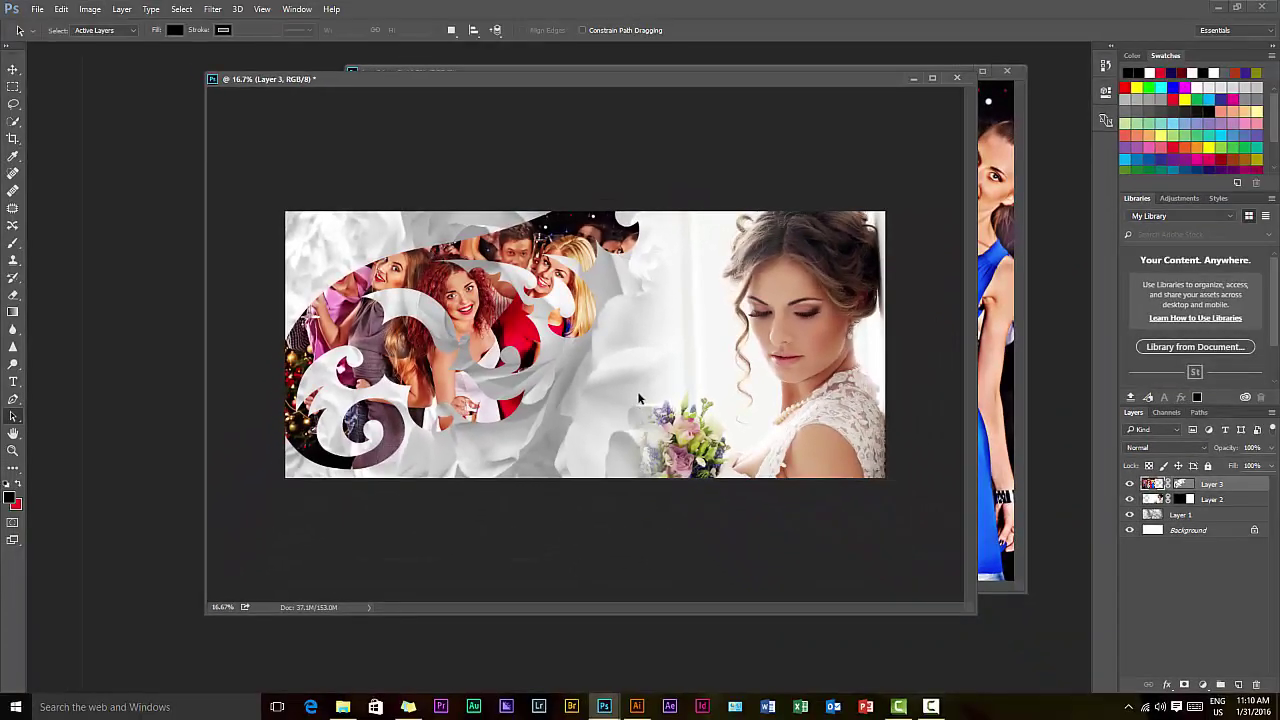
click(1174, 483)
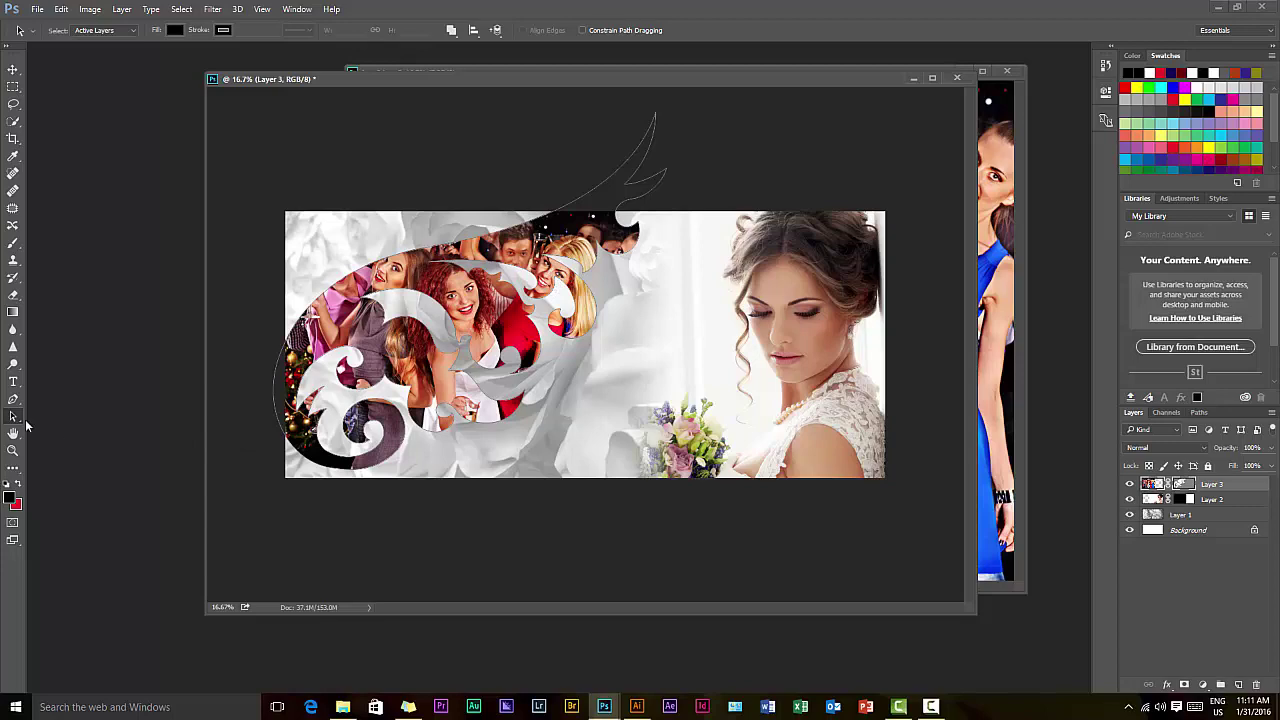
Select the ornament path of Layer 3's vector mask to inspect its anchor points, and return to the Move tool
click(14, 416)
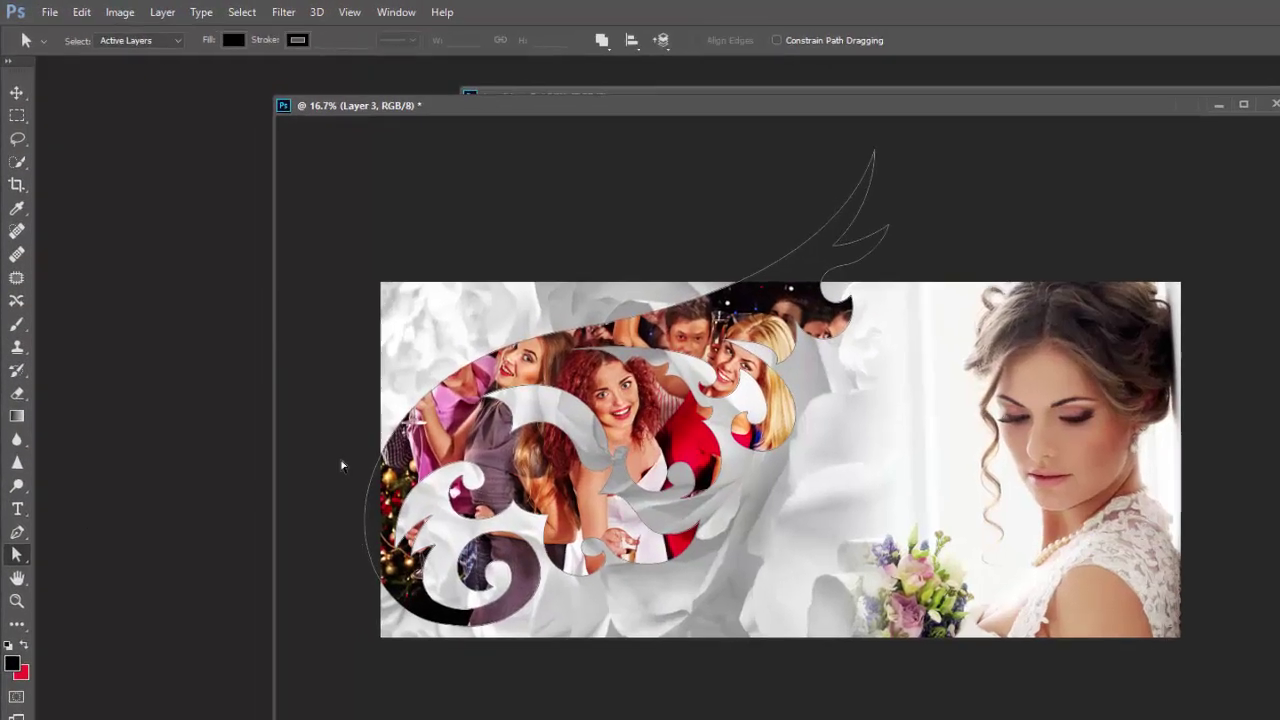
click(725, 343)
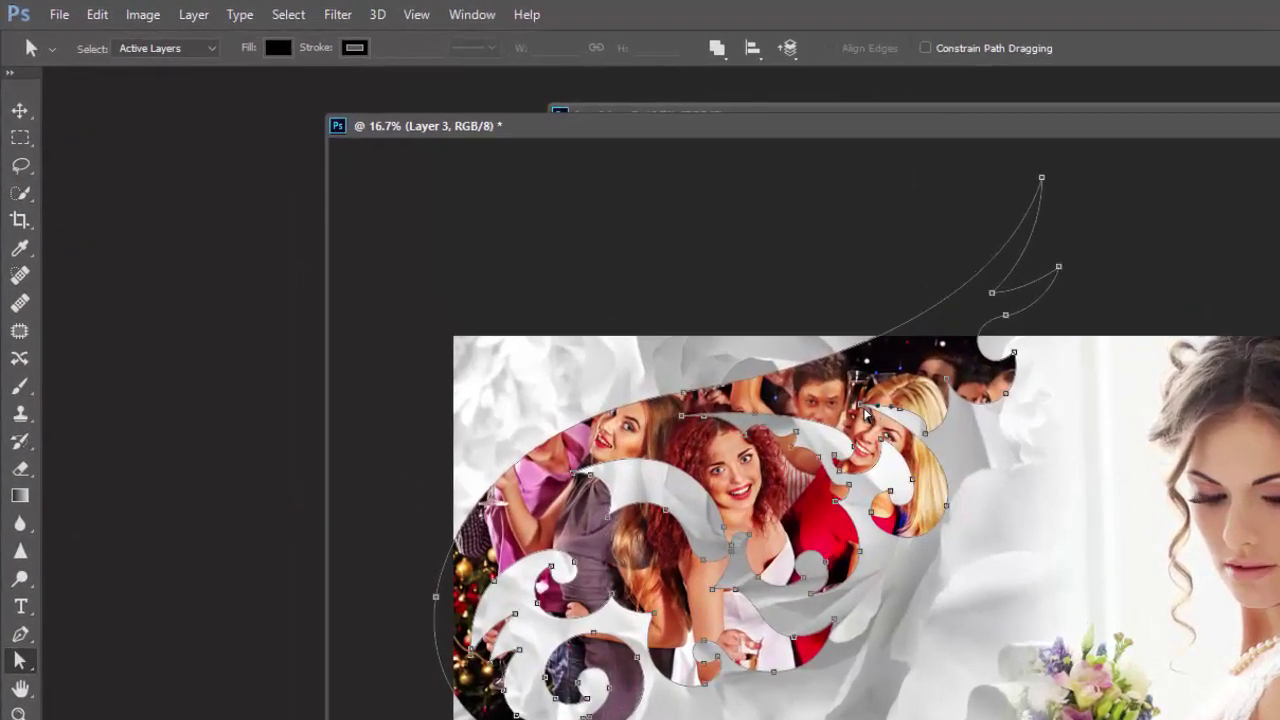
click(867, 412)
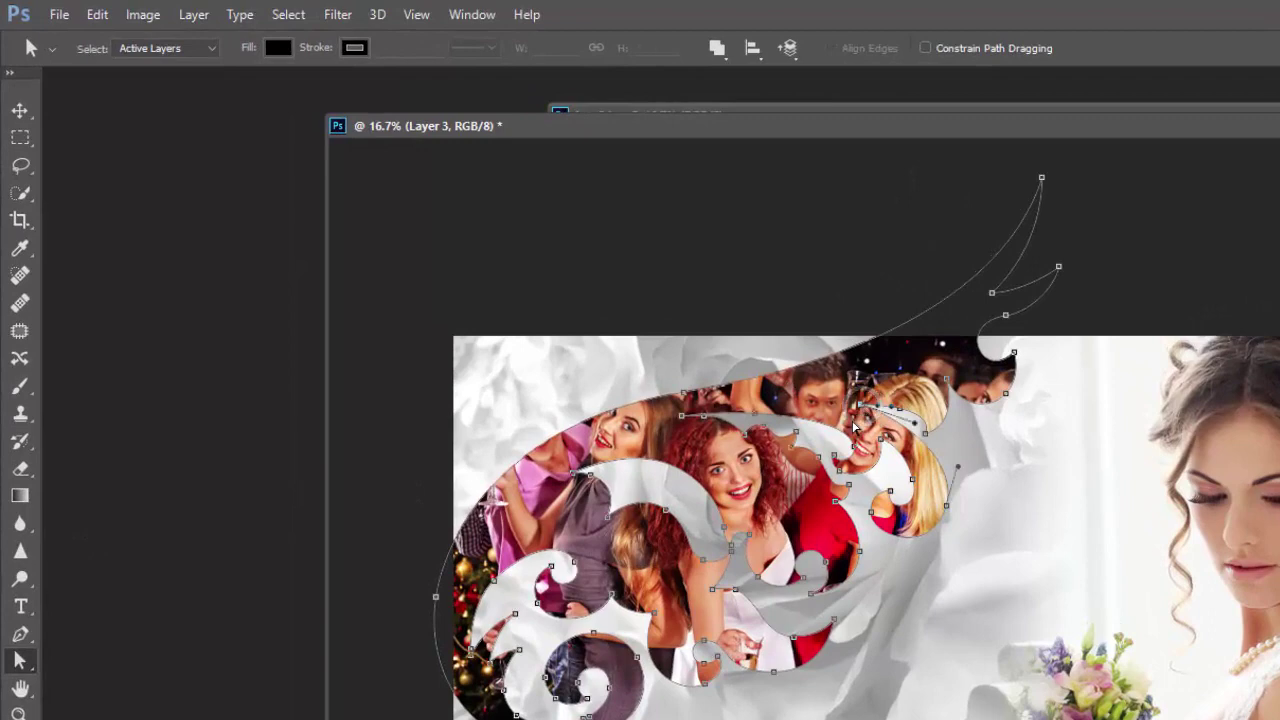
click(810, 566)
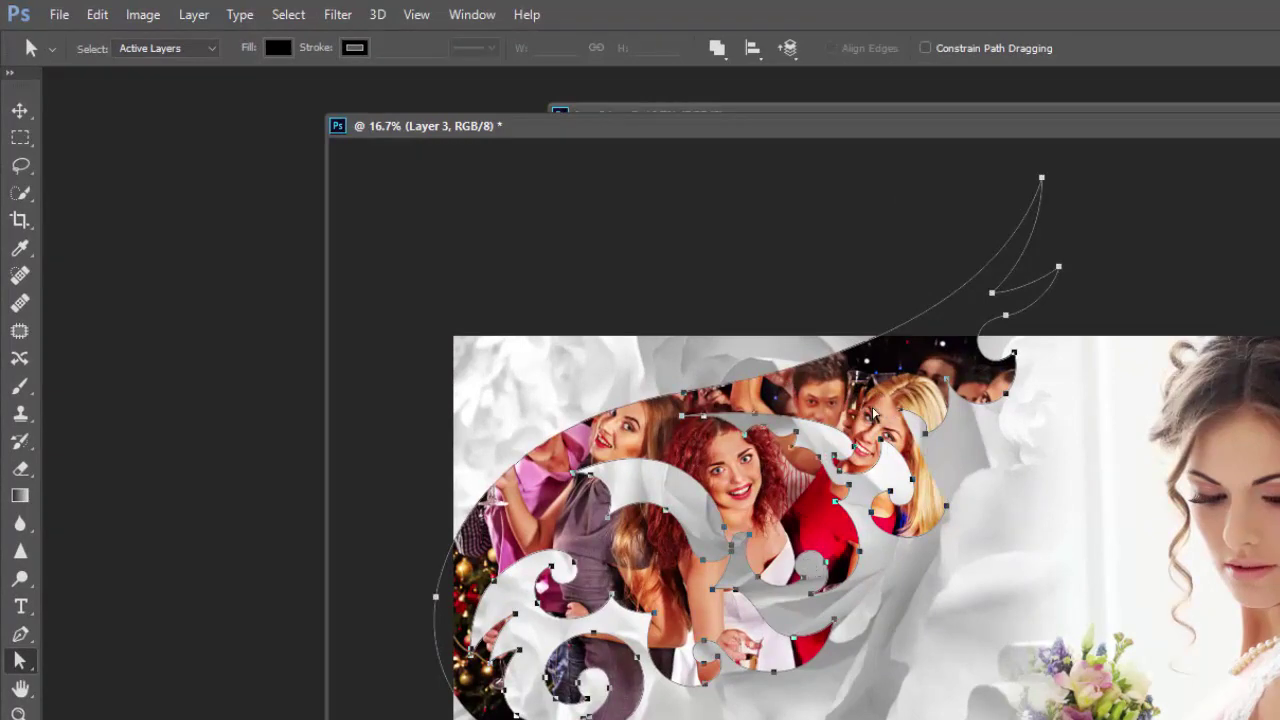
click(904, 416)
click(848, 538)
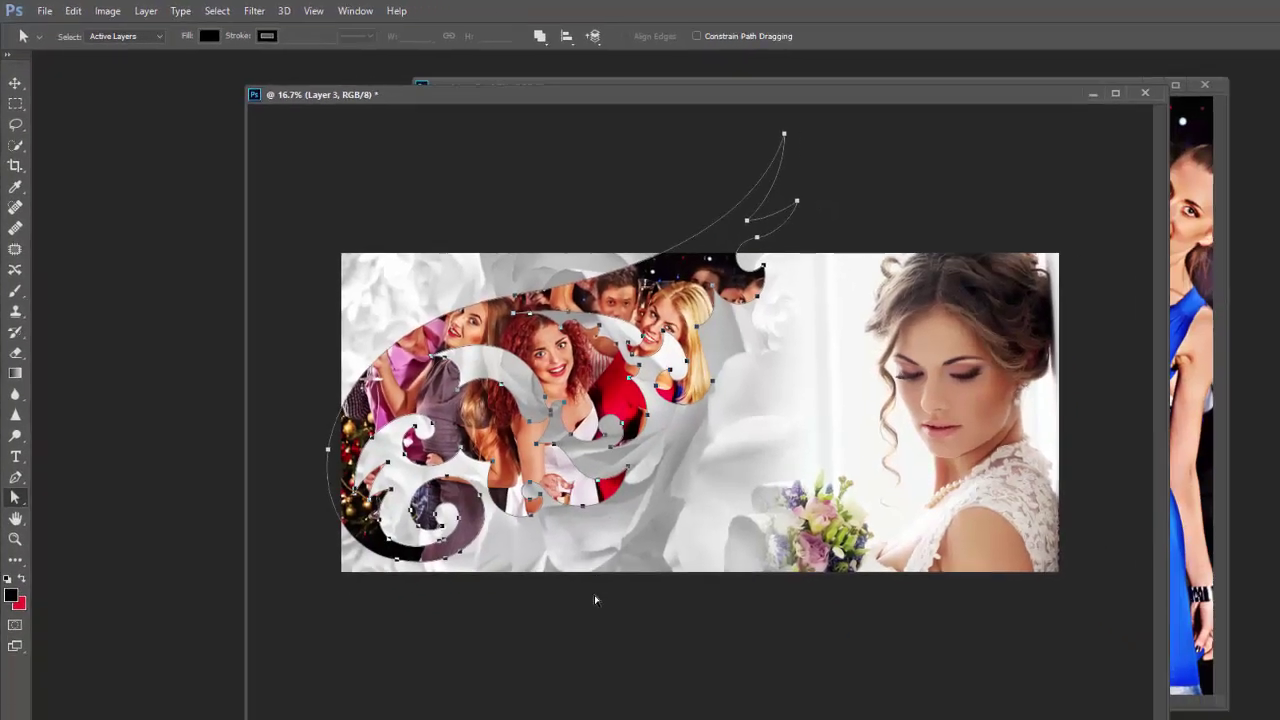
key(v)
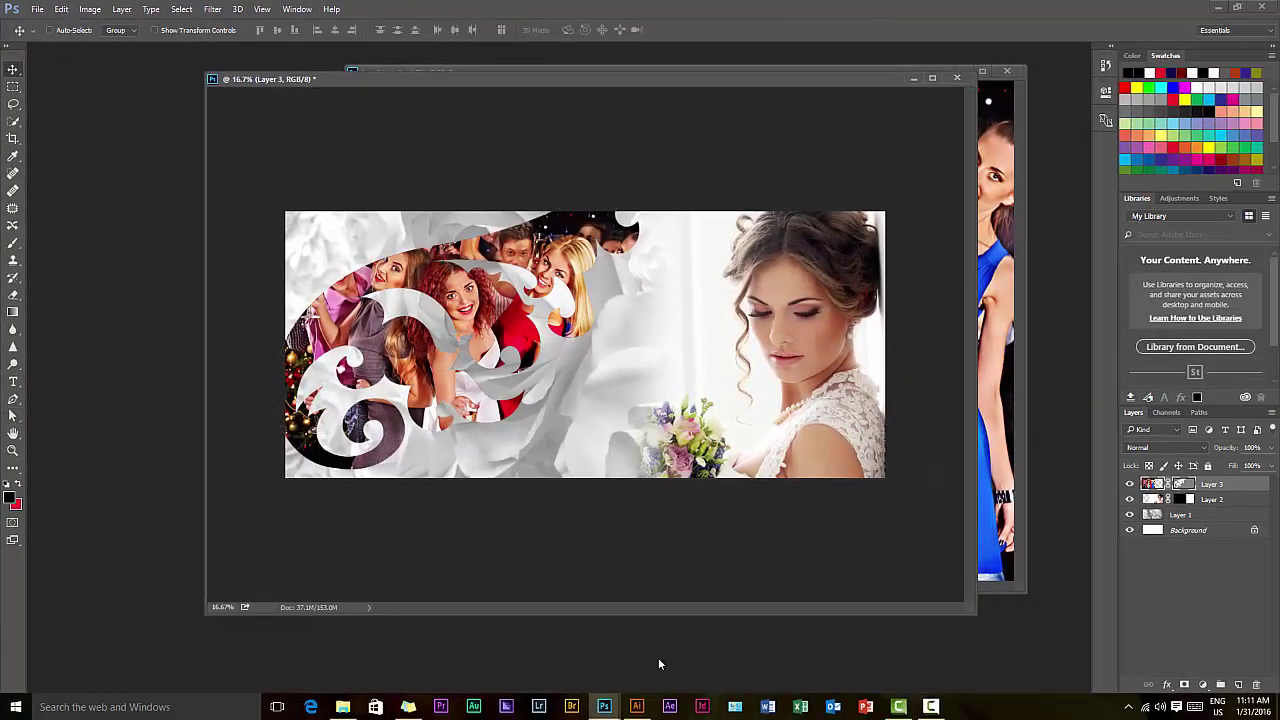